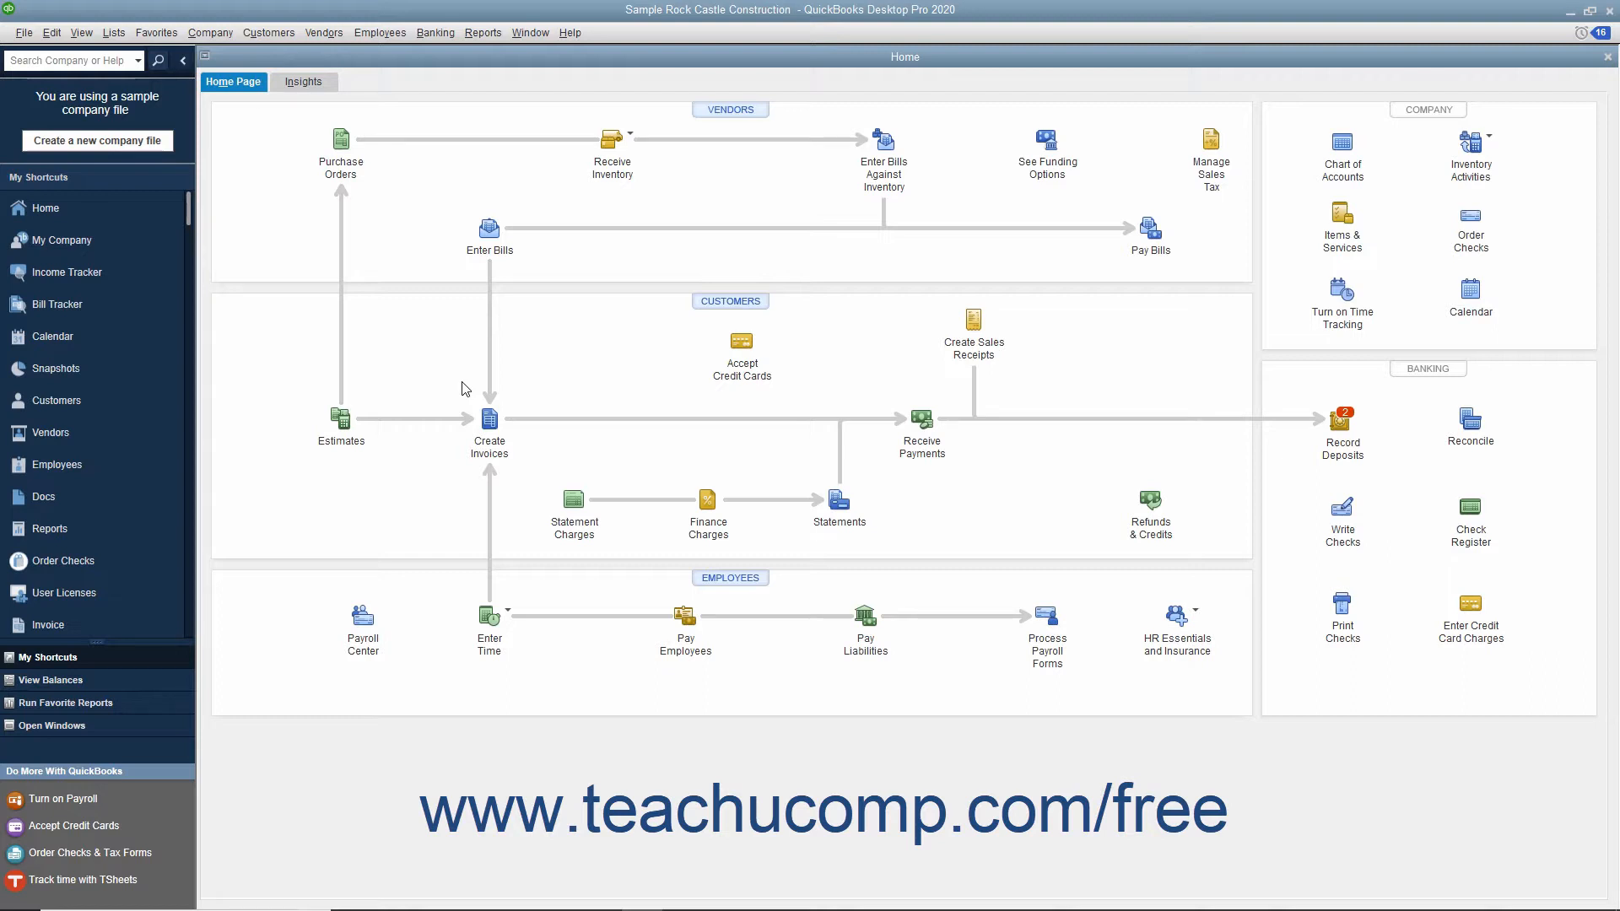
- Open the Open Invoices report from the customers and receivables reports and view its modification settings, leaving them without changes
{"action": "left_click", "coordinate": [482, 30]}
{"action": "mouse_move", "coordinate": [548, 177]}
{"action": "left_click", "coordinate": [690, 250]}
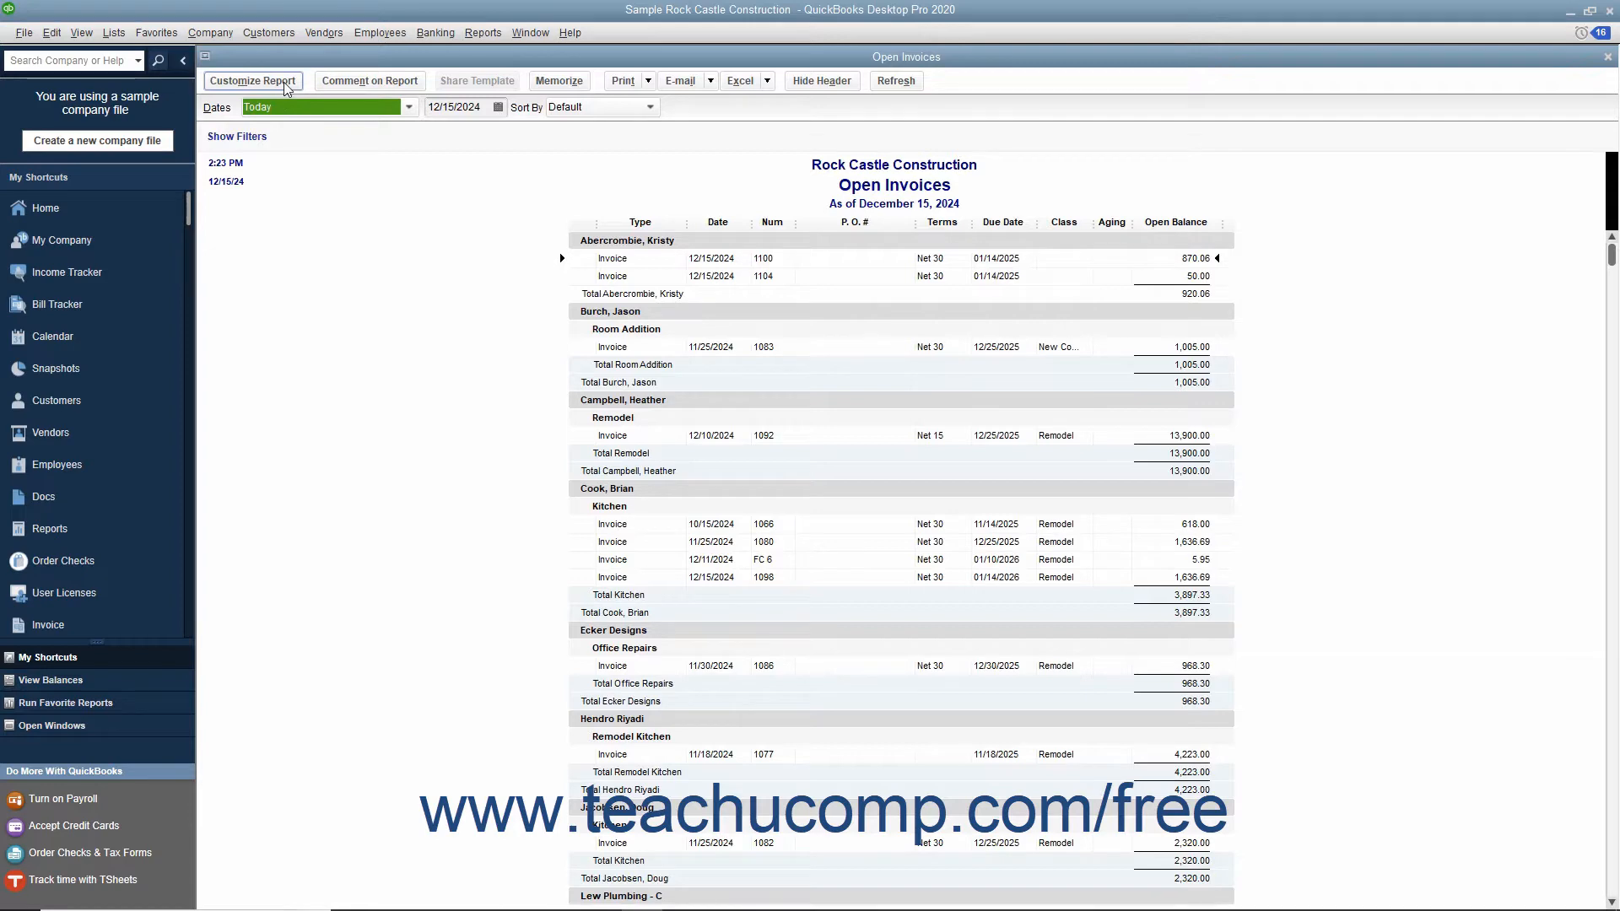
{"action": "left_click", "coordinate": [287, 82]}
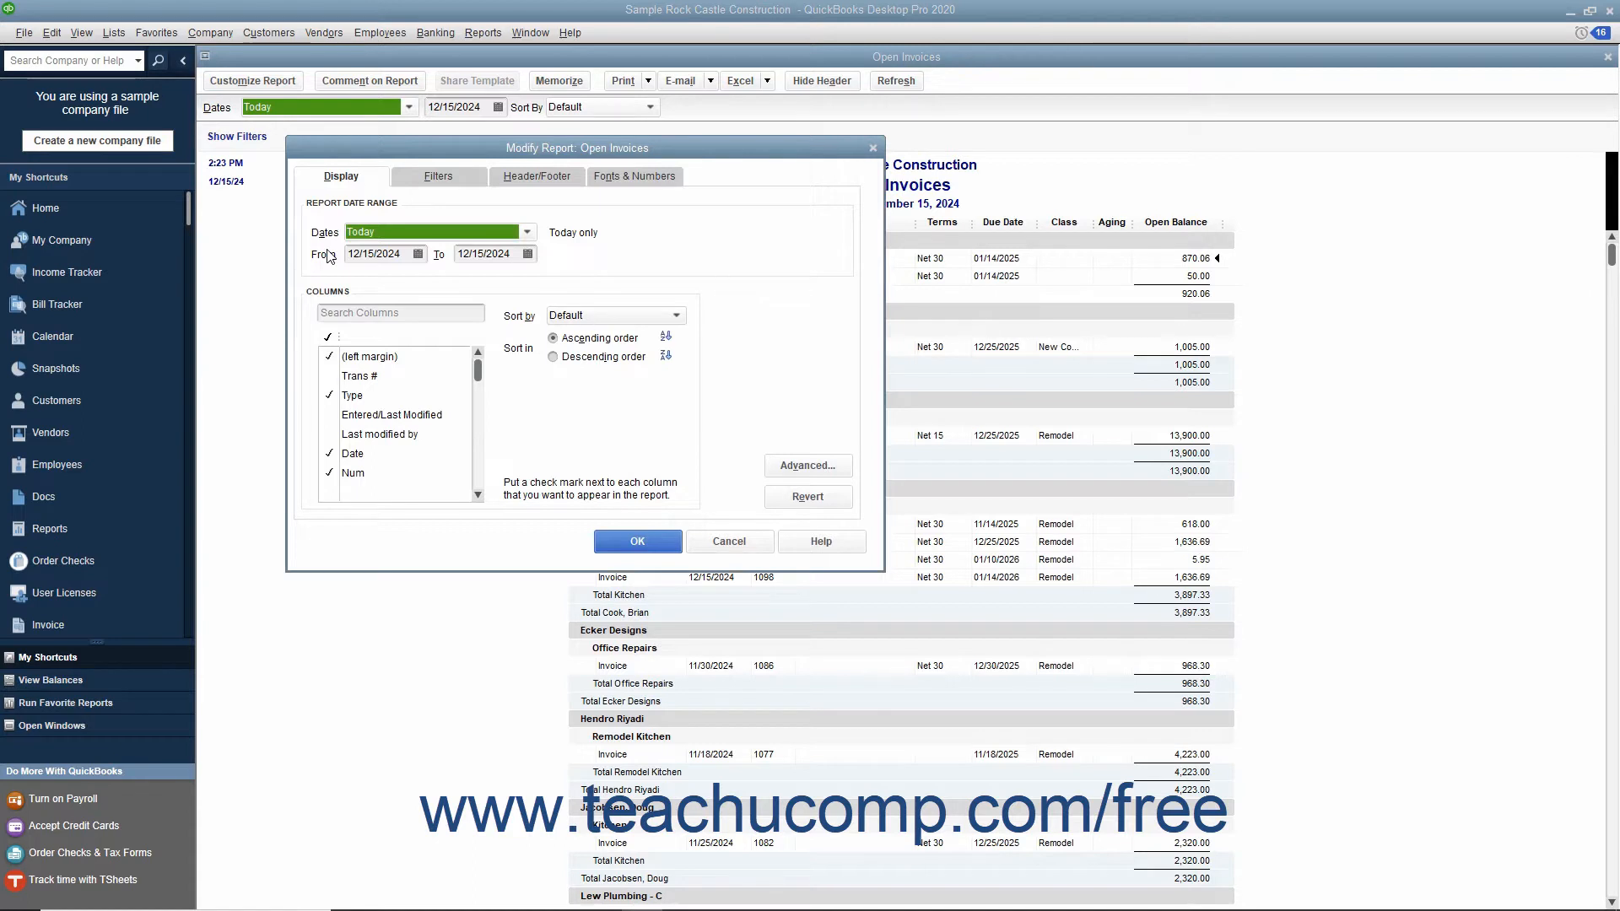
{"action": "left_click", "coordinate": [713, 547]}
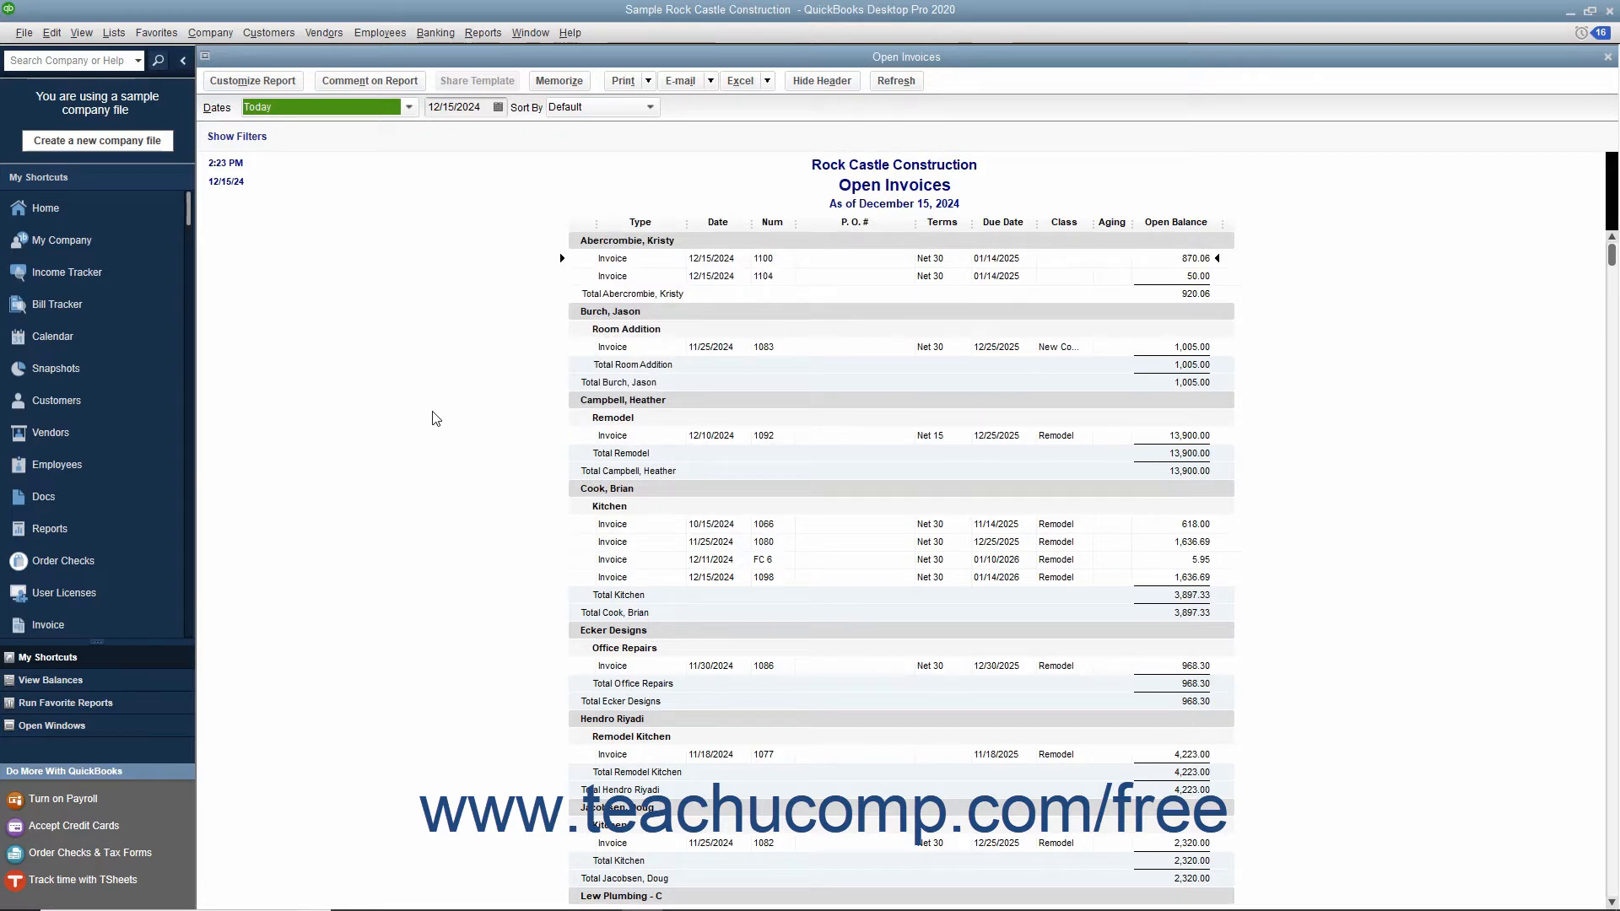
{"action": "left_click", "coordinate": [483, 33]}
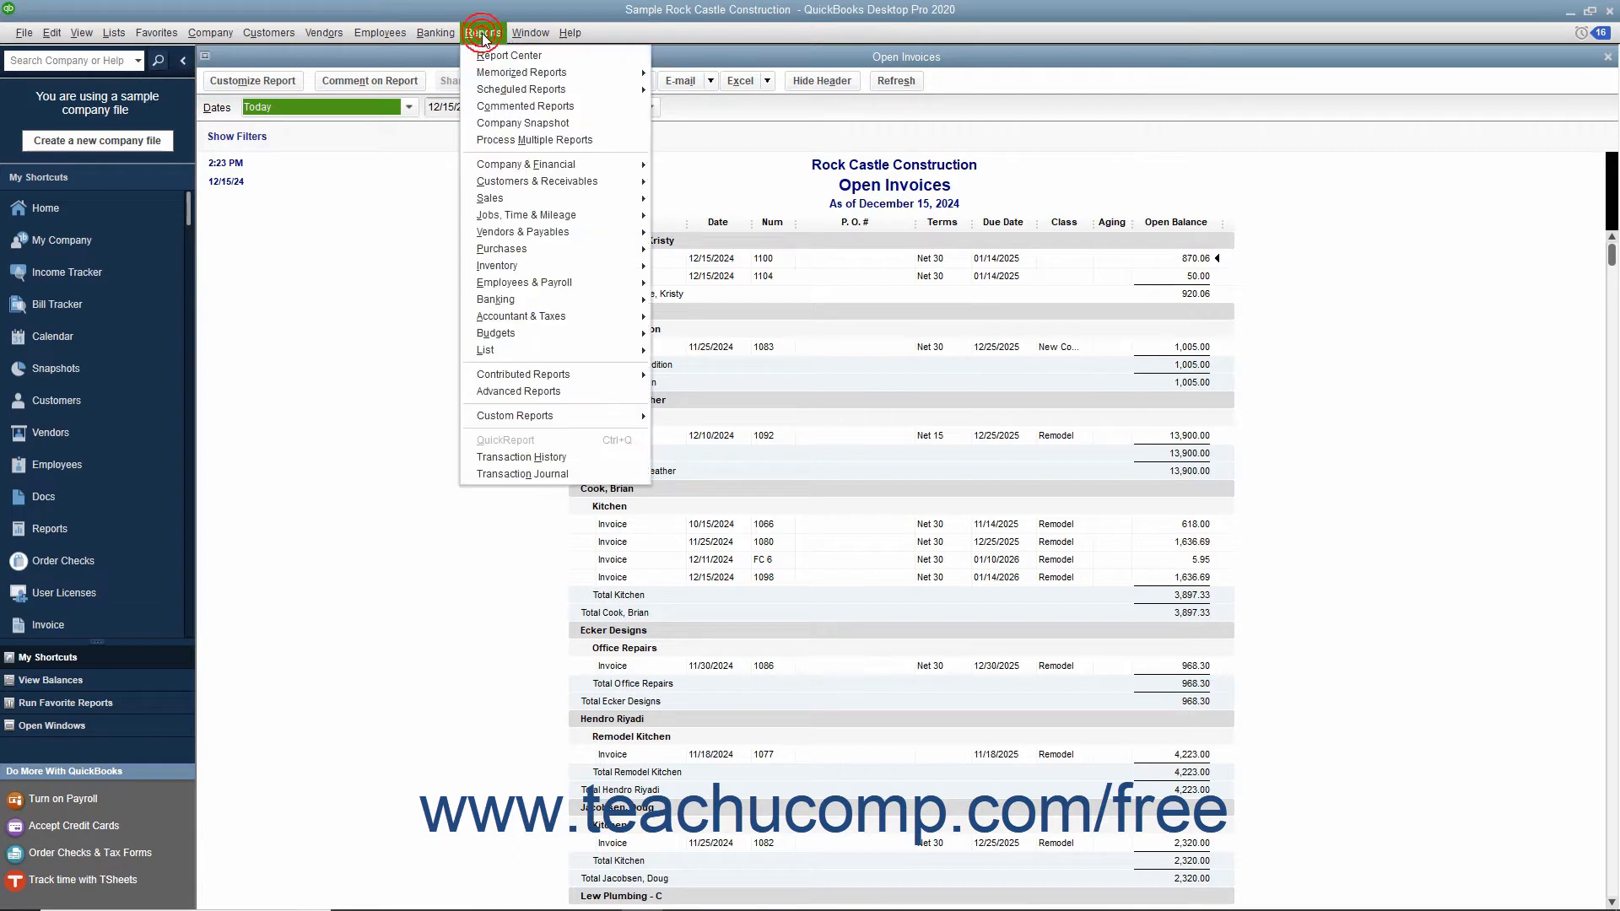
{"action": "mouse_move", "coordinate": [555, 419]}
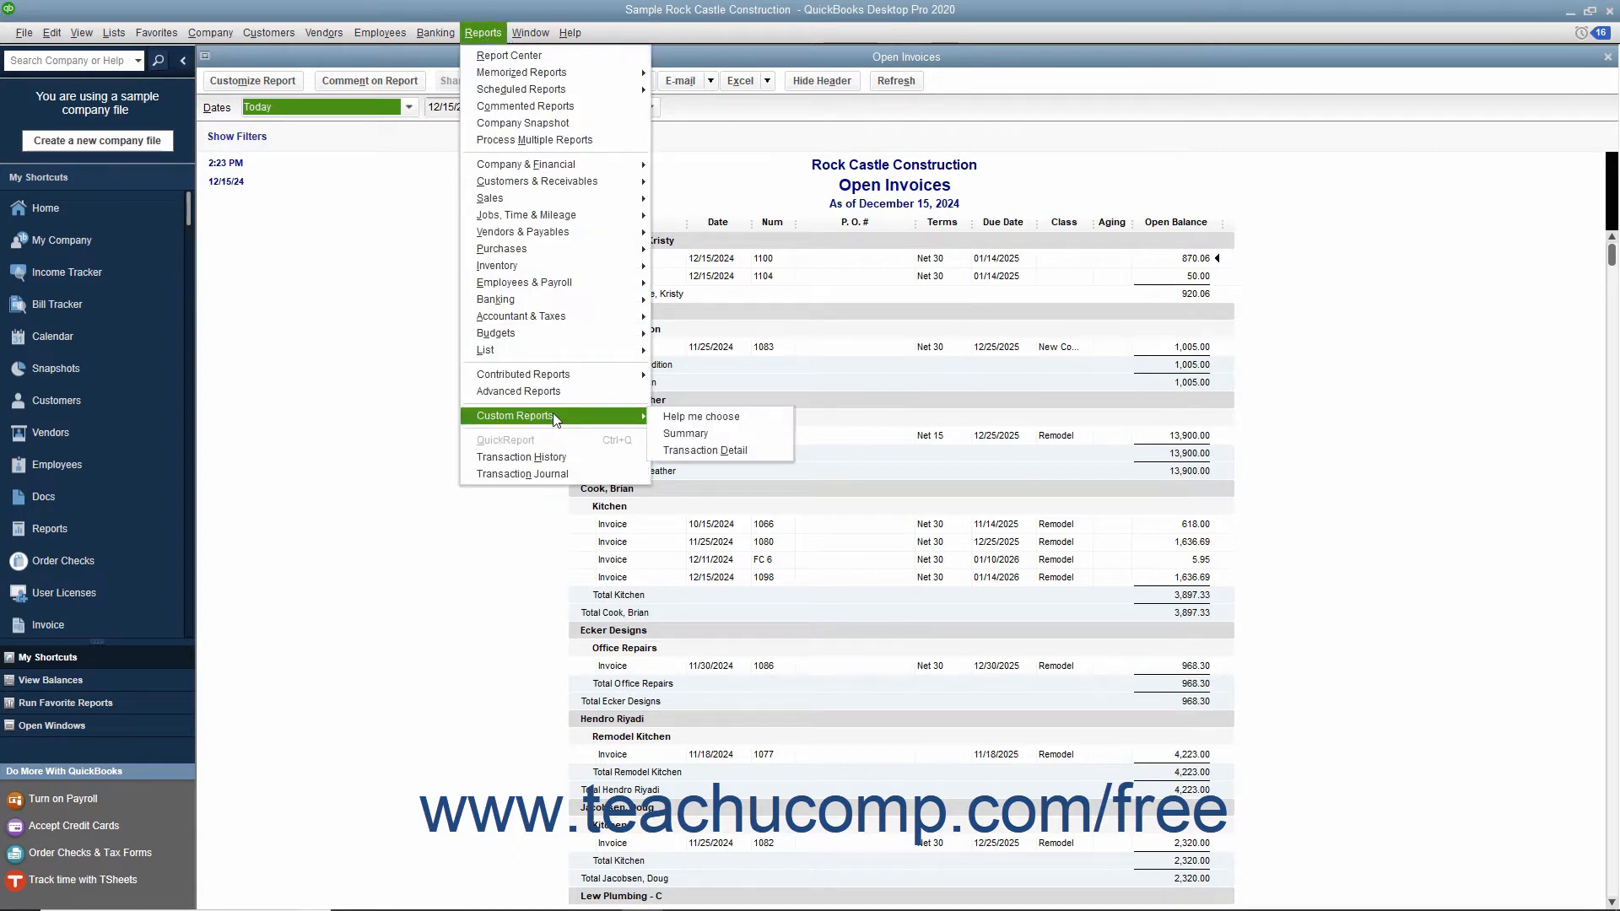
{"action": "left_click", "coordinate": [682, 435]}
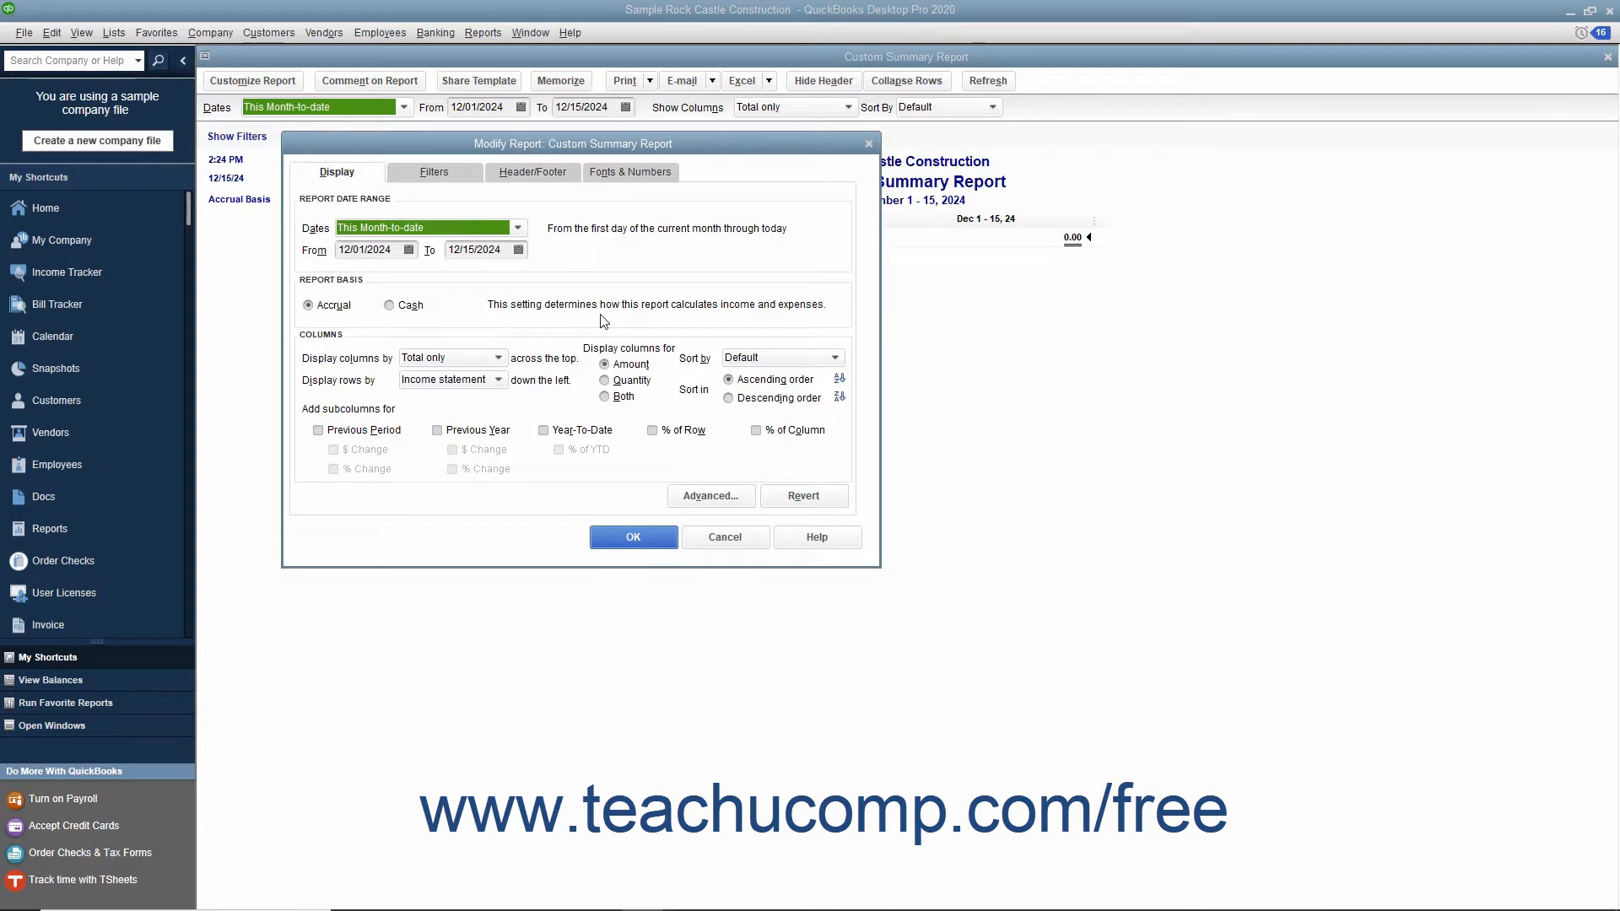
{"action": "left_click", "coordinate": [736, 541]}
{"action": "left_click", "coordinate": [1607, 57]}
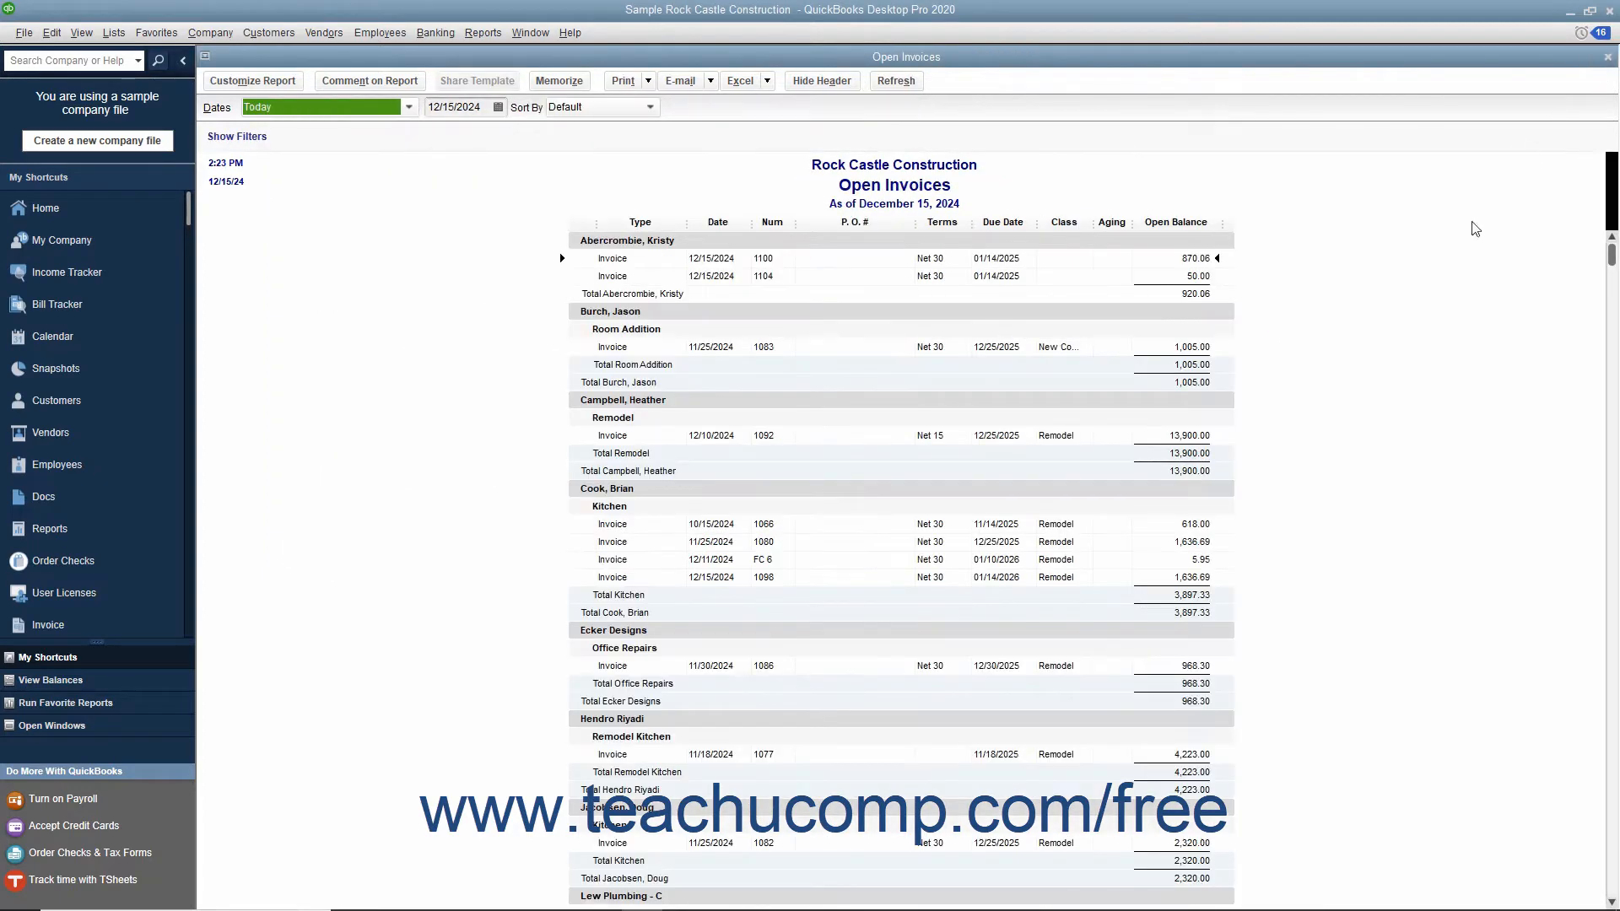
- Examine the Display, Filters, Header/Footer and Fonts & Numbers settings available for modifying the Open Invoices report
{"action": "left_click", "coordinate": [281, 80]}
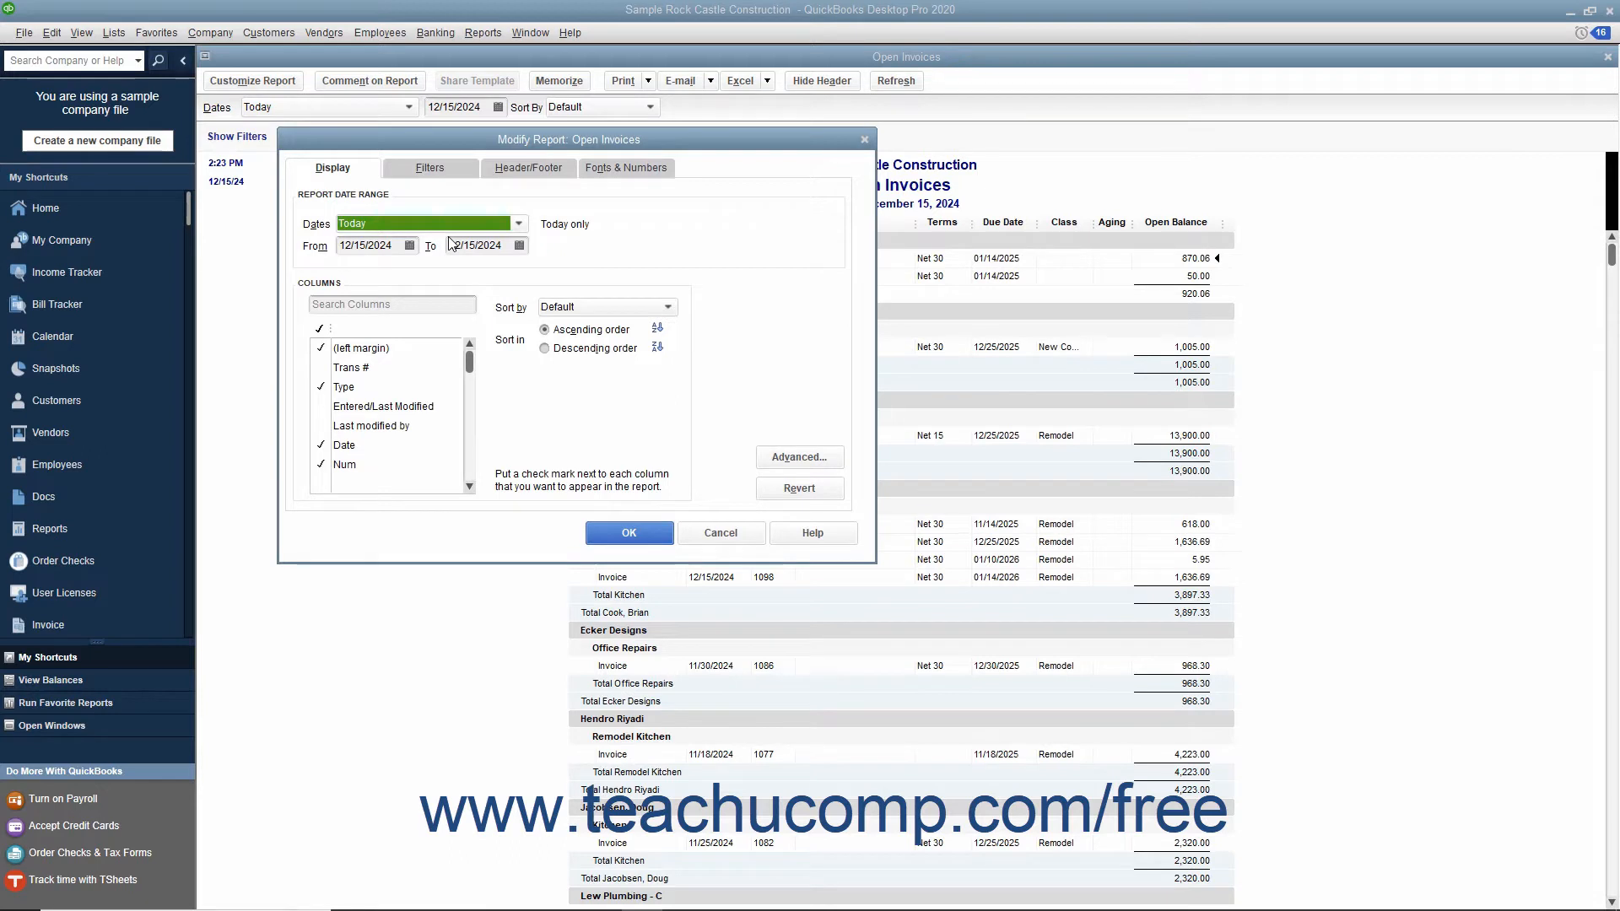
{"action": "left_click", "coordinate": [343, 166]}
{"action": "left_click", "coordinate": [446, 176]}
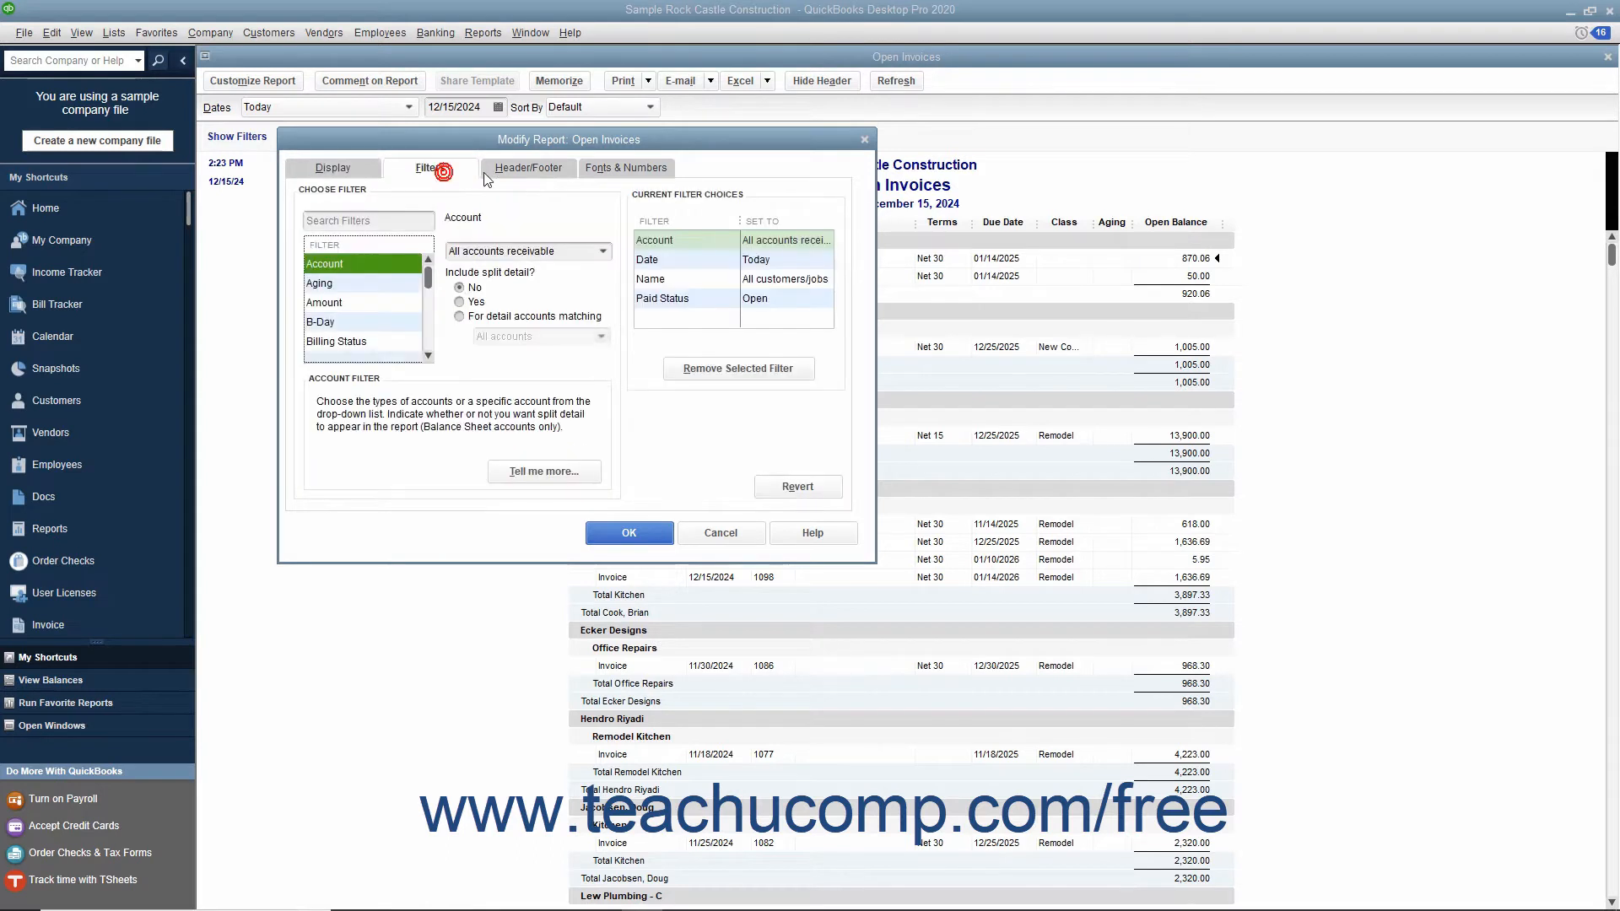
{"action": "left_click", "coordinate": [535, 172]}
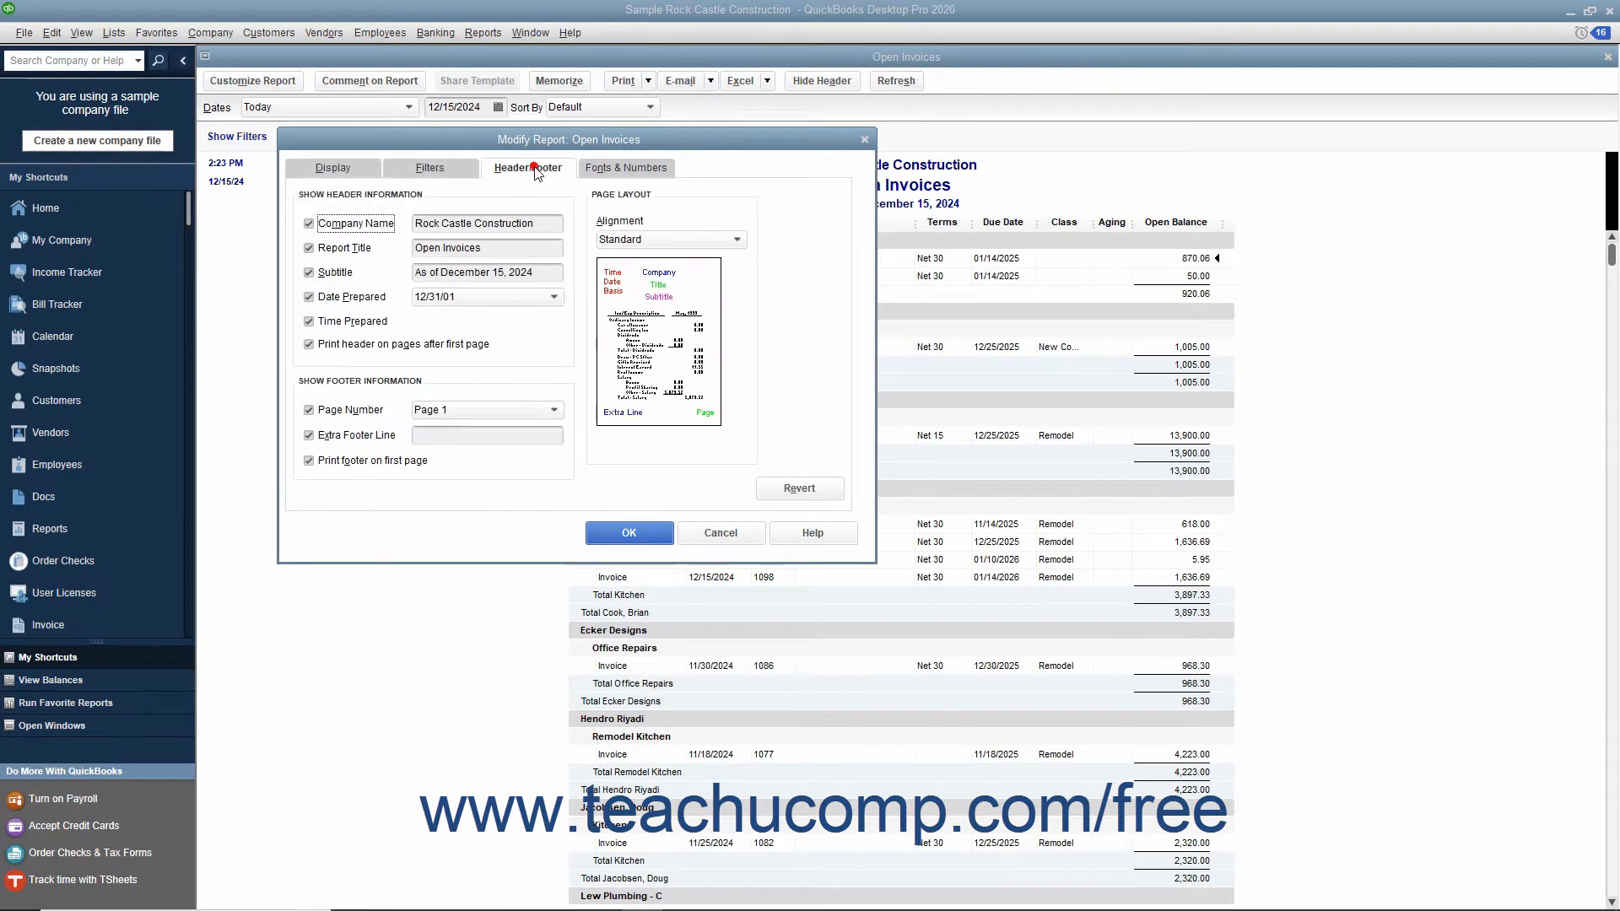
{"action": "left_click", "coordinate": [635, 168]}
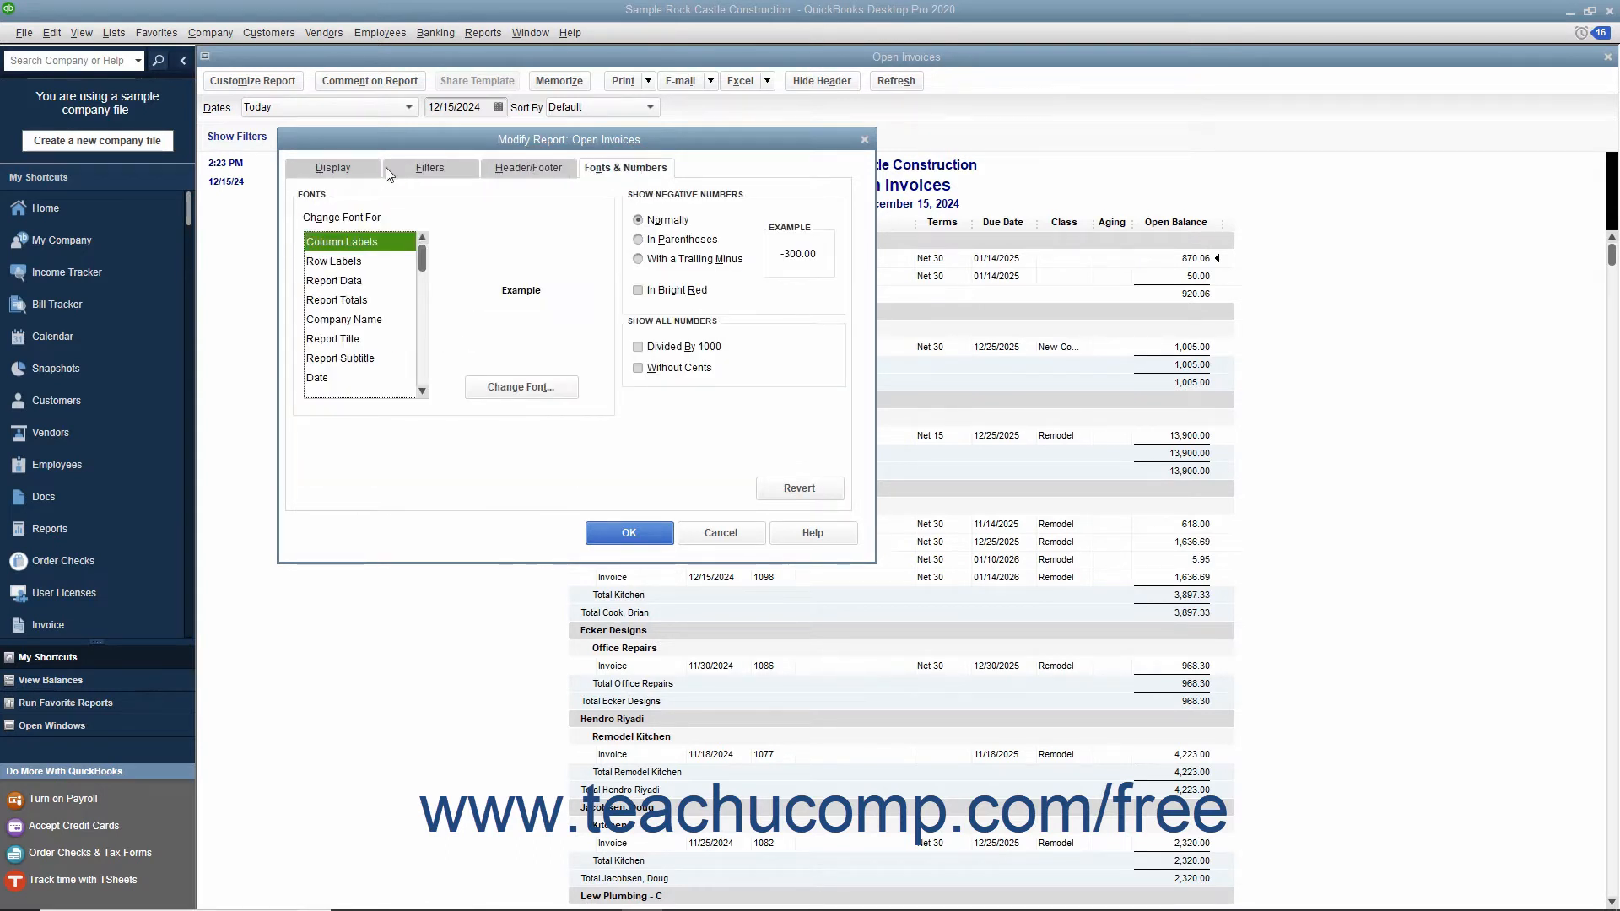
{"action": "left_click", "coordinate": [362, 169]}
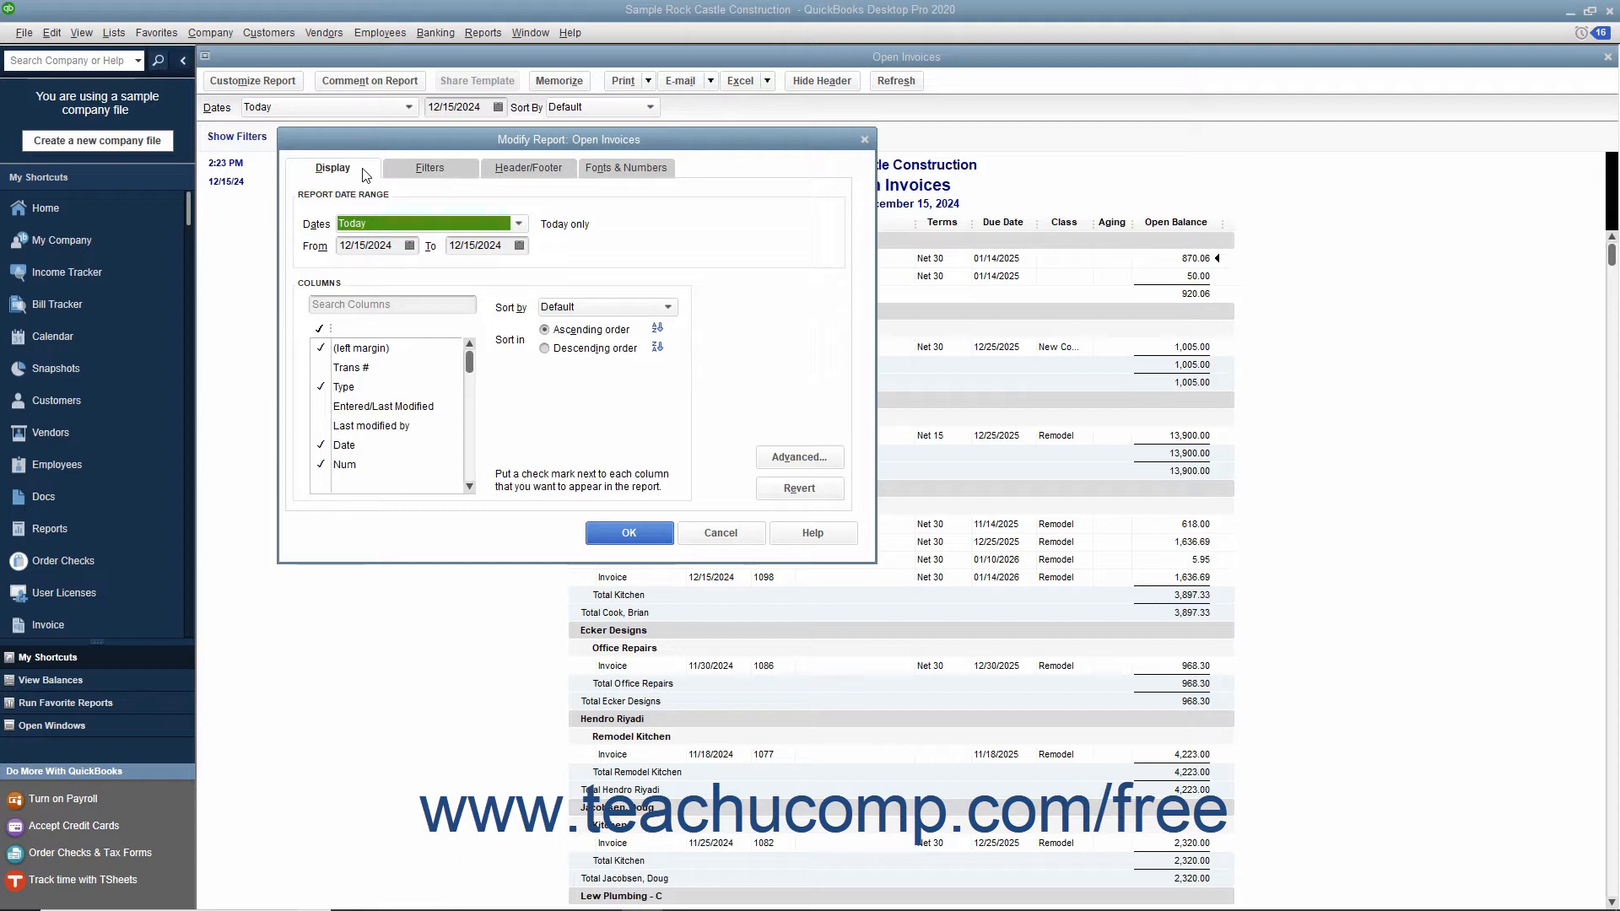
{"action": "left_click", "coordinate": [422, 172]}
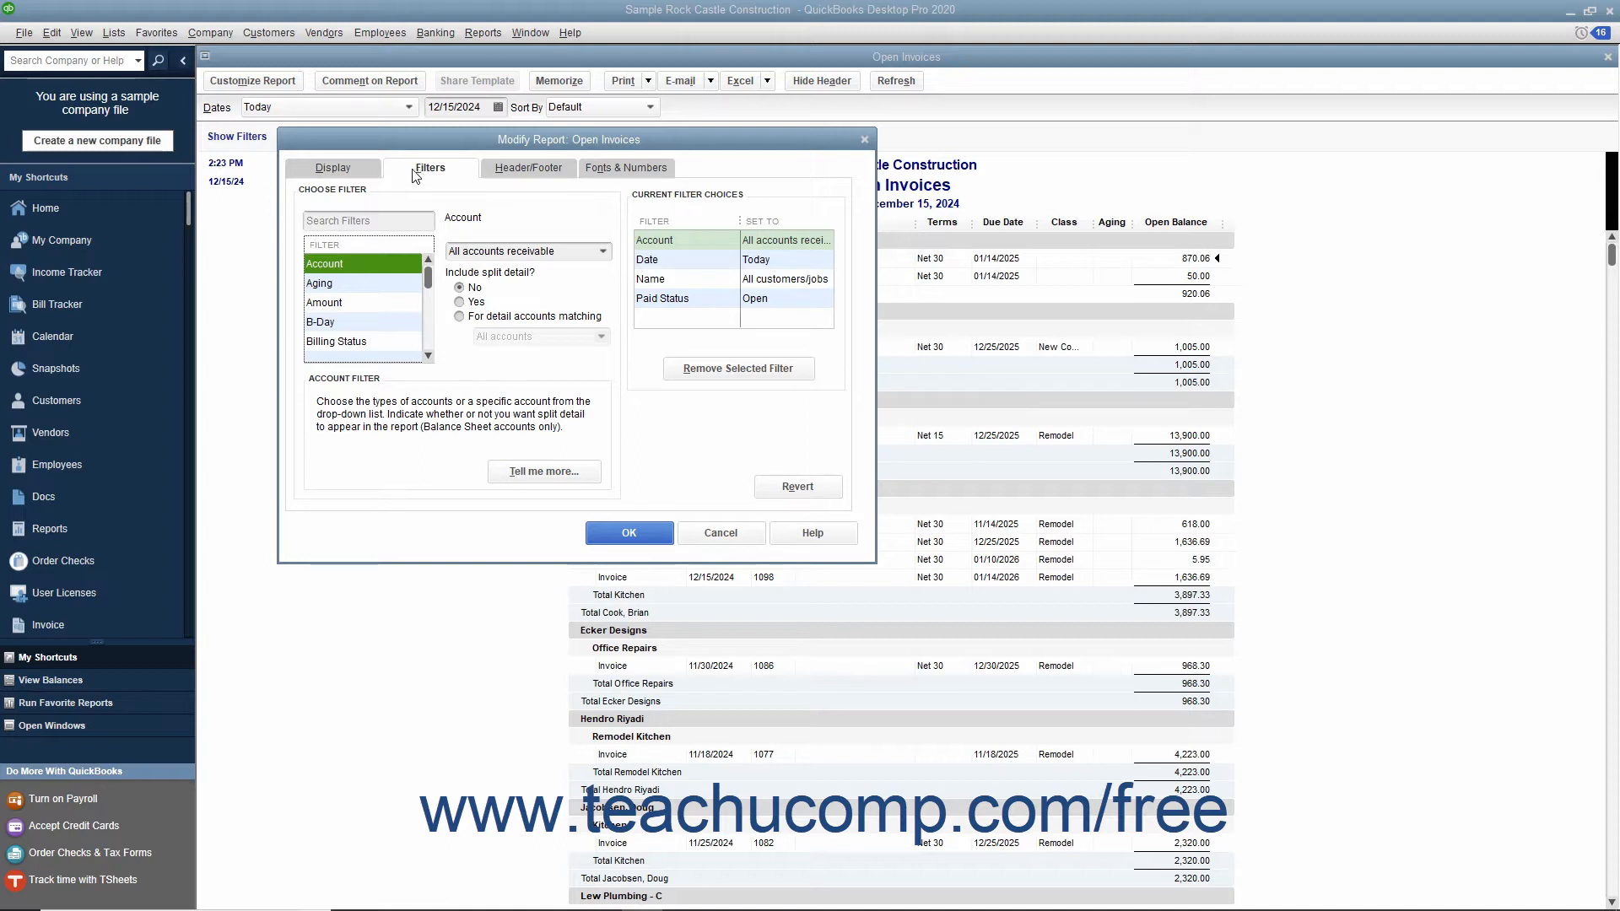
{"action": "left_click", "coordinate": [357, 167]}
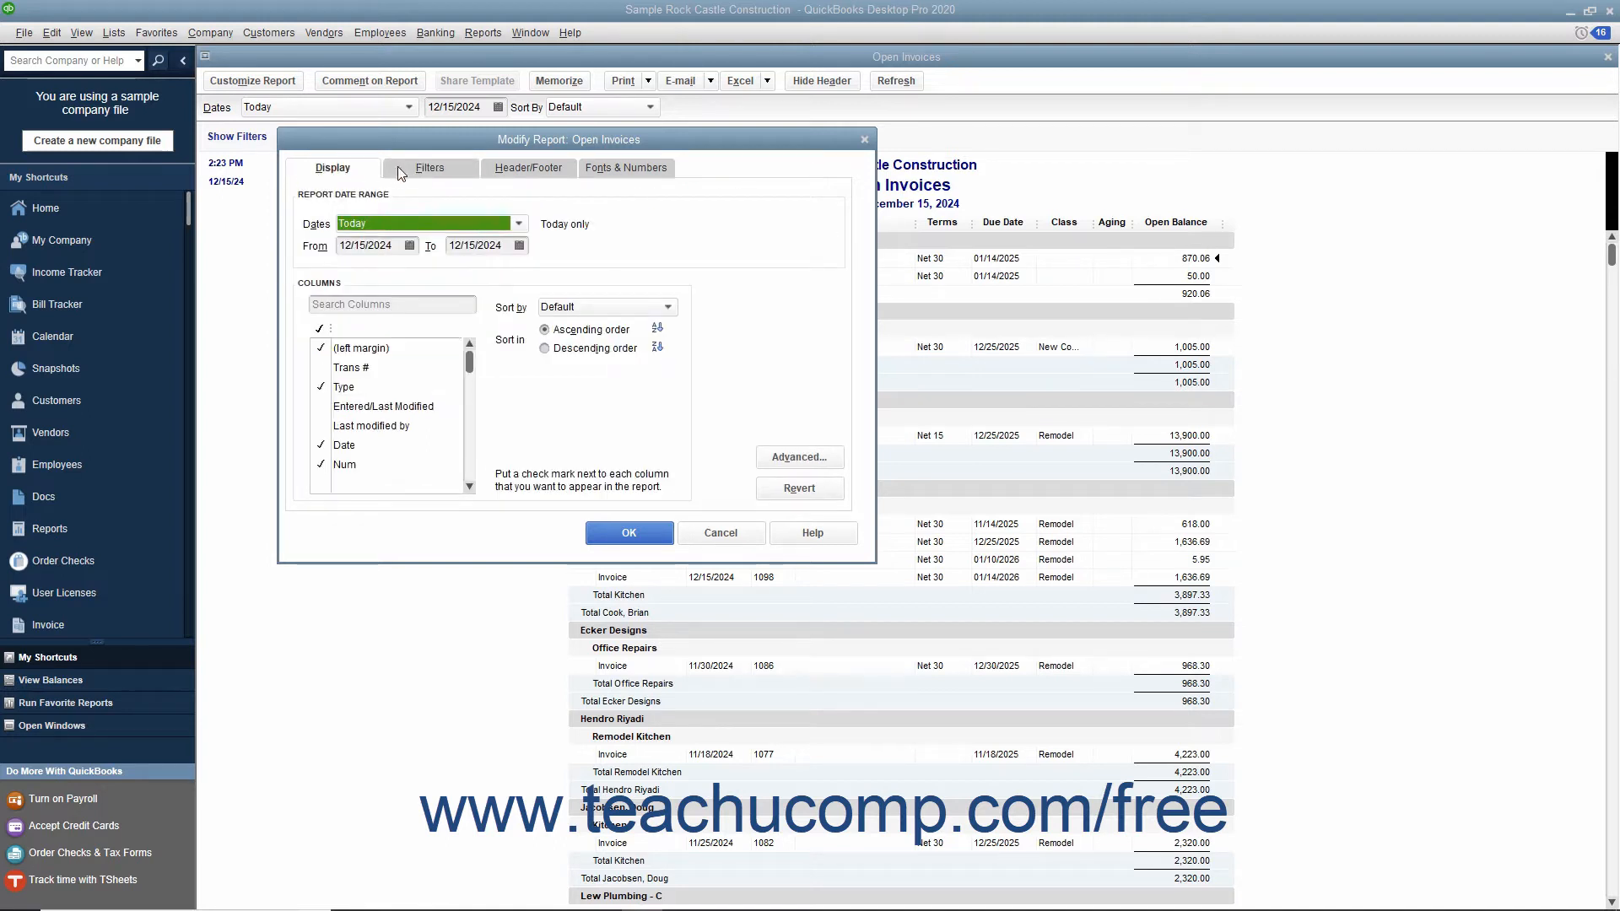
{"action": "left_click", "coordinate": [525, 172]}
{"action": "left_click", "coordinate": [601, 172]}
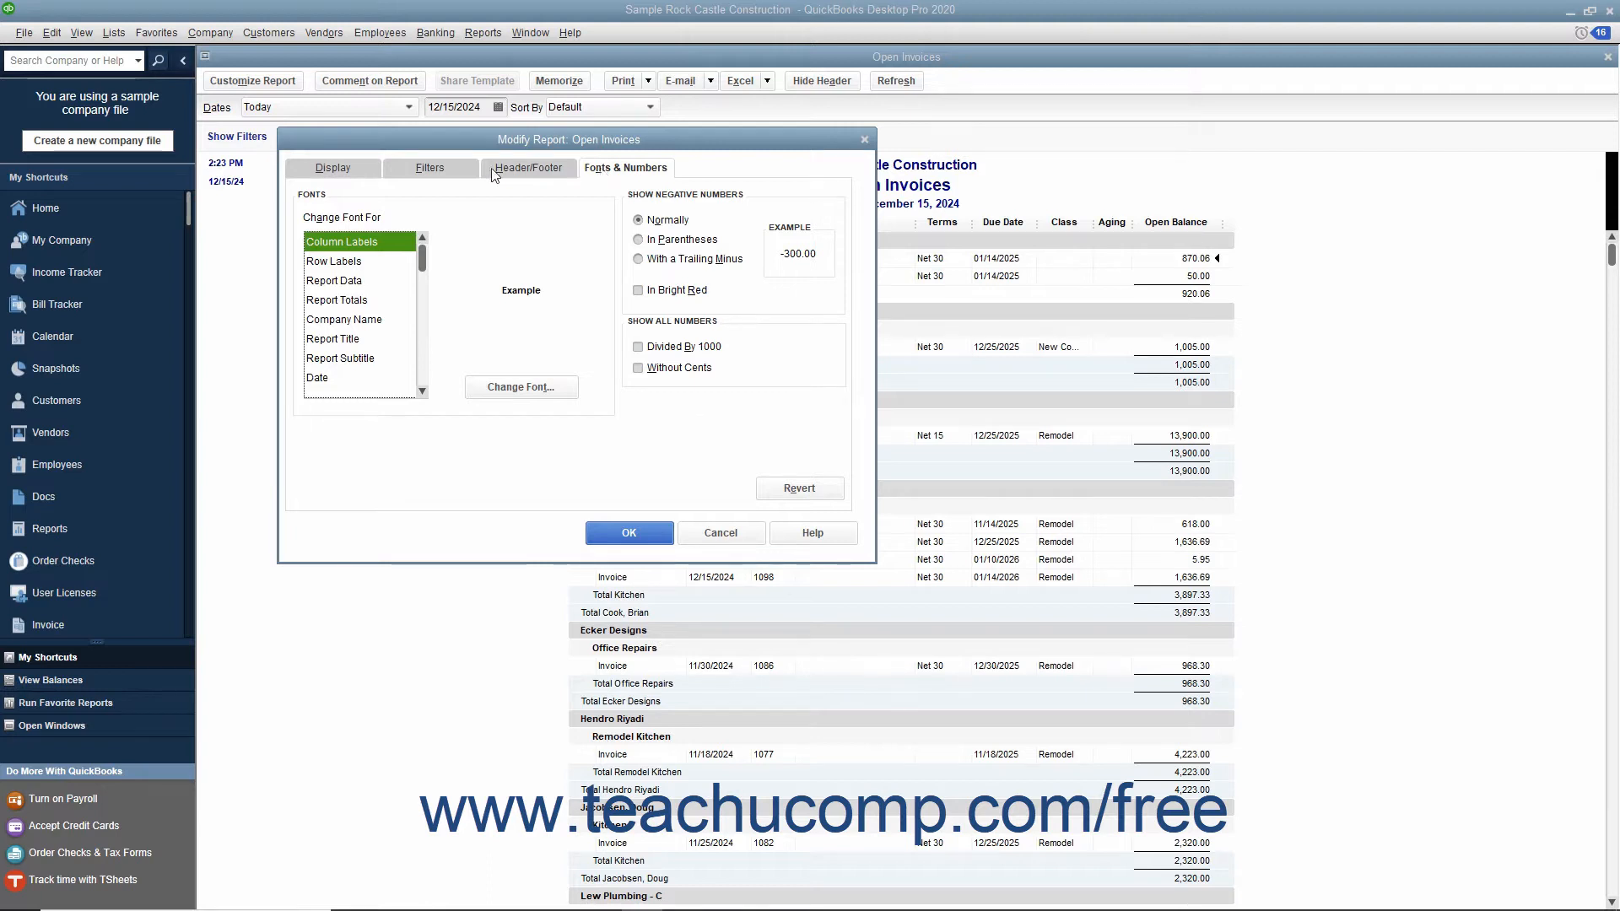
{"action": "left_click", "coordinate": [356, 169]}
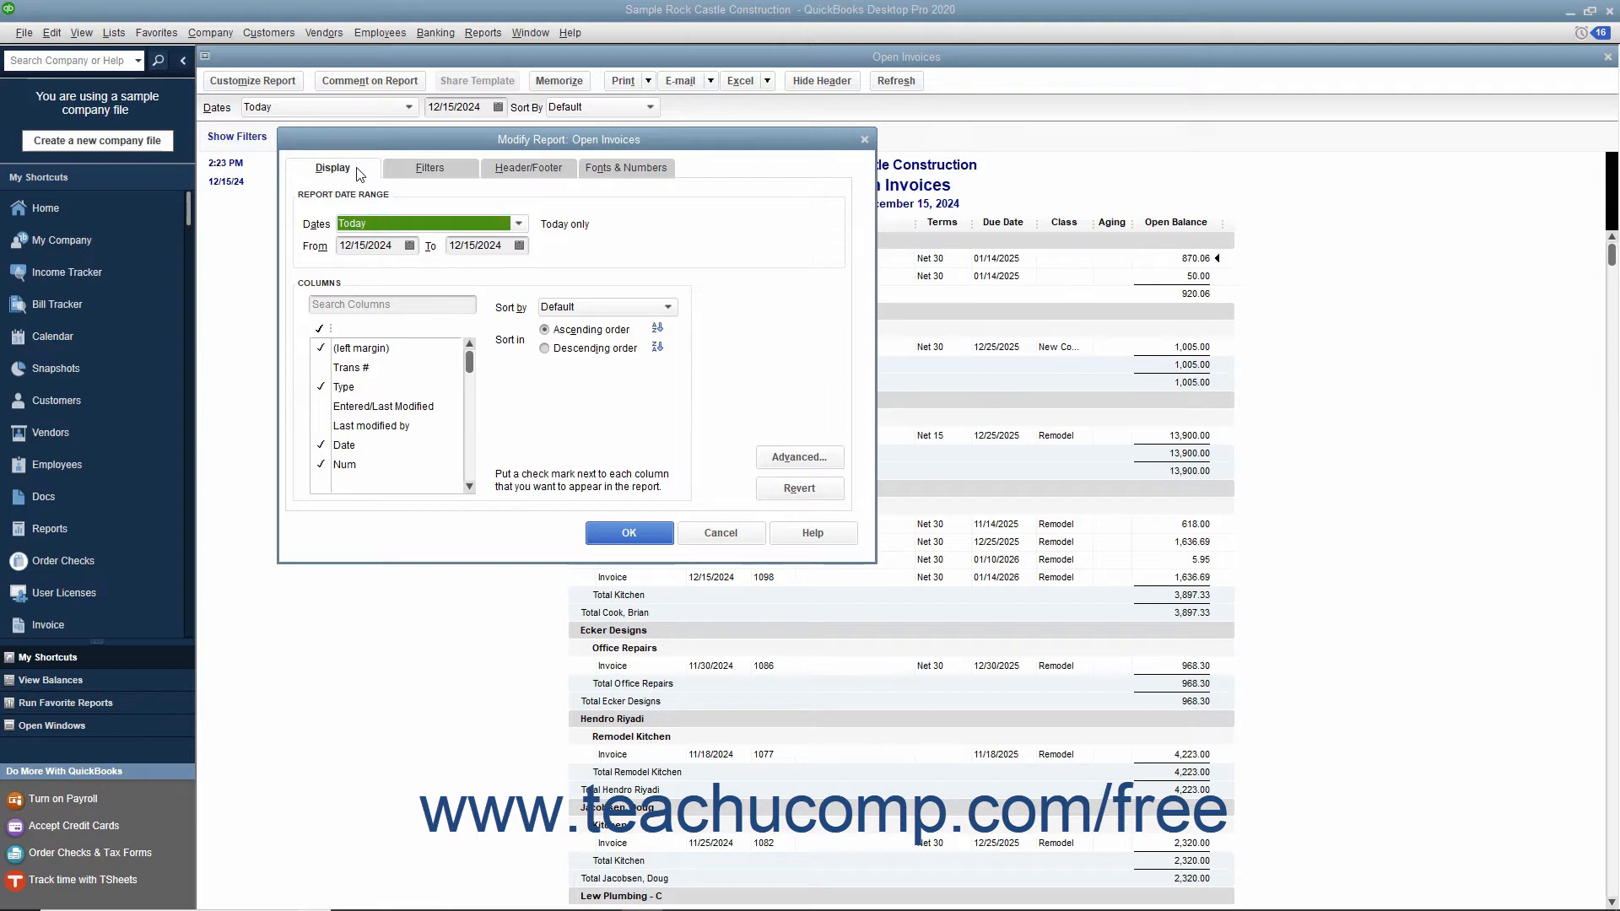
- Examine the preset date ranges and the From and To date fields of the Open Invoices report
{"action": "left_click", "coordinate": [519, 225]}
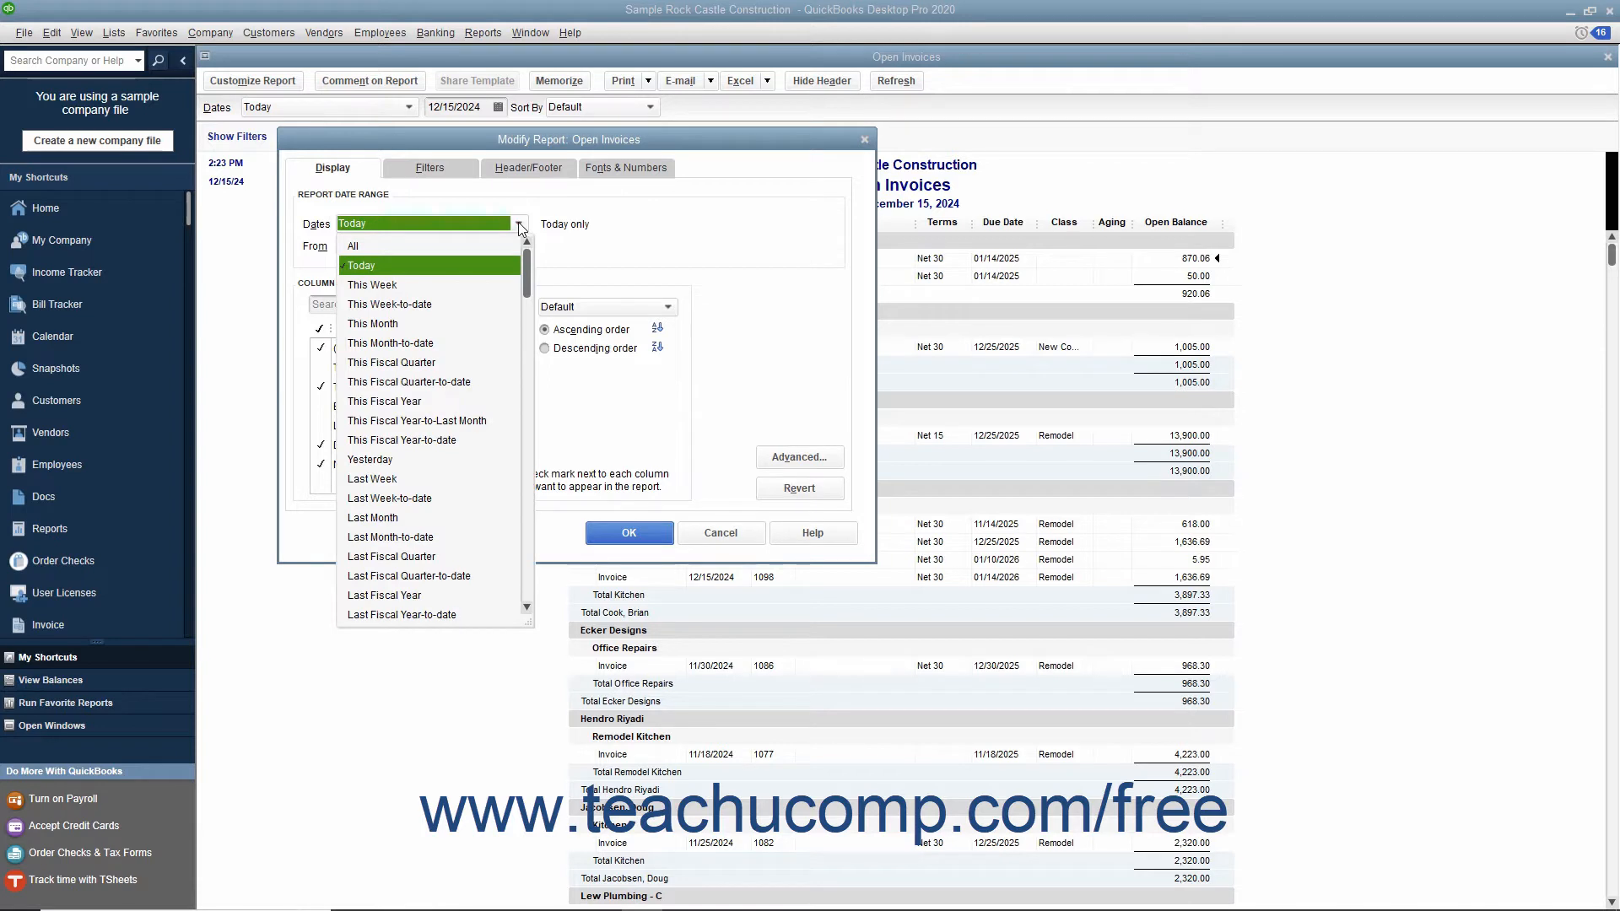
{"action": "left_click", "coordinate": [519, 225]}
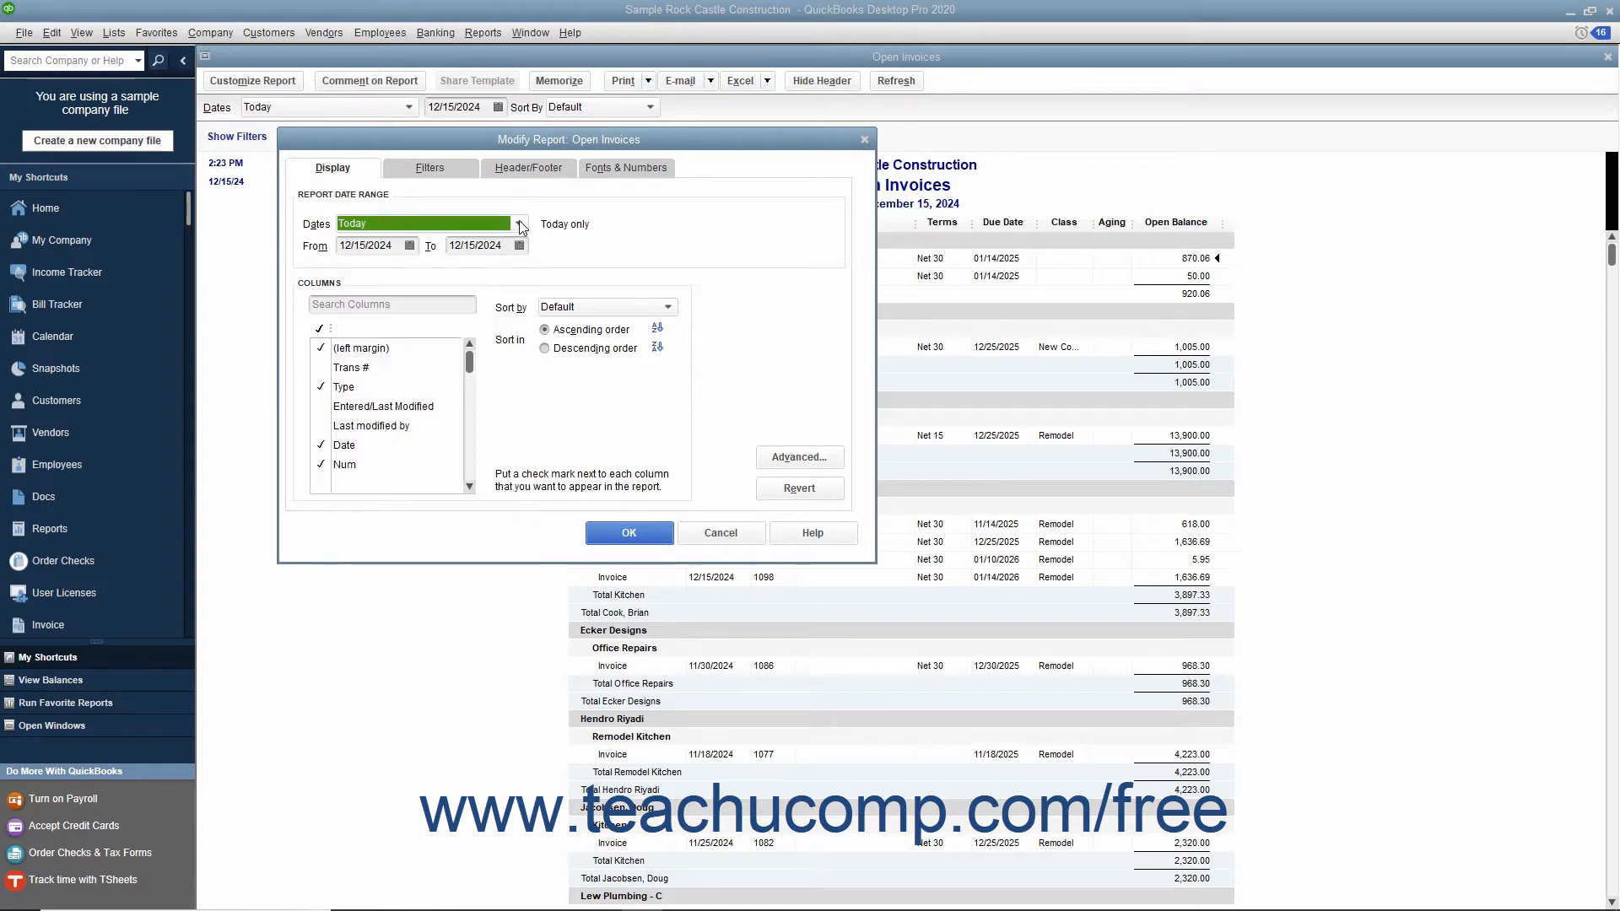
{"action": "left_click", "coordinate": [391, 244]}
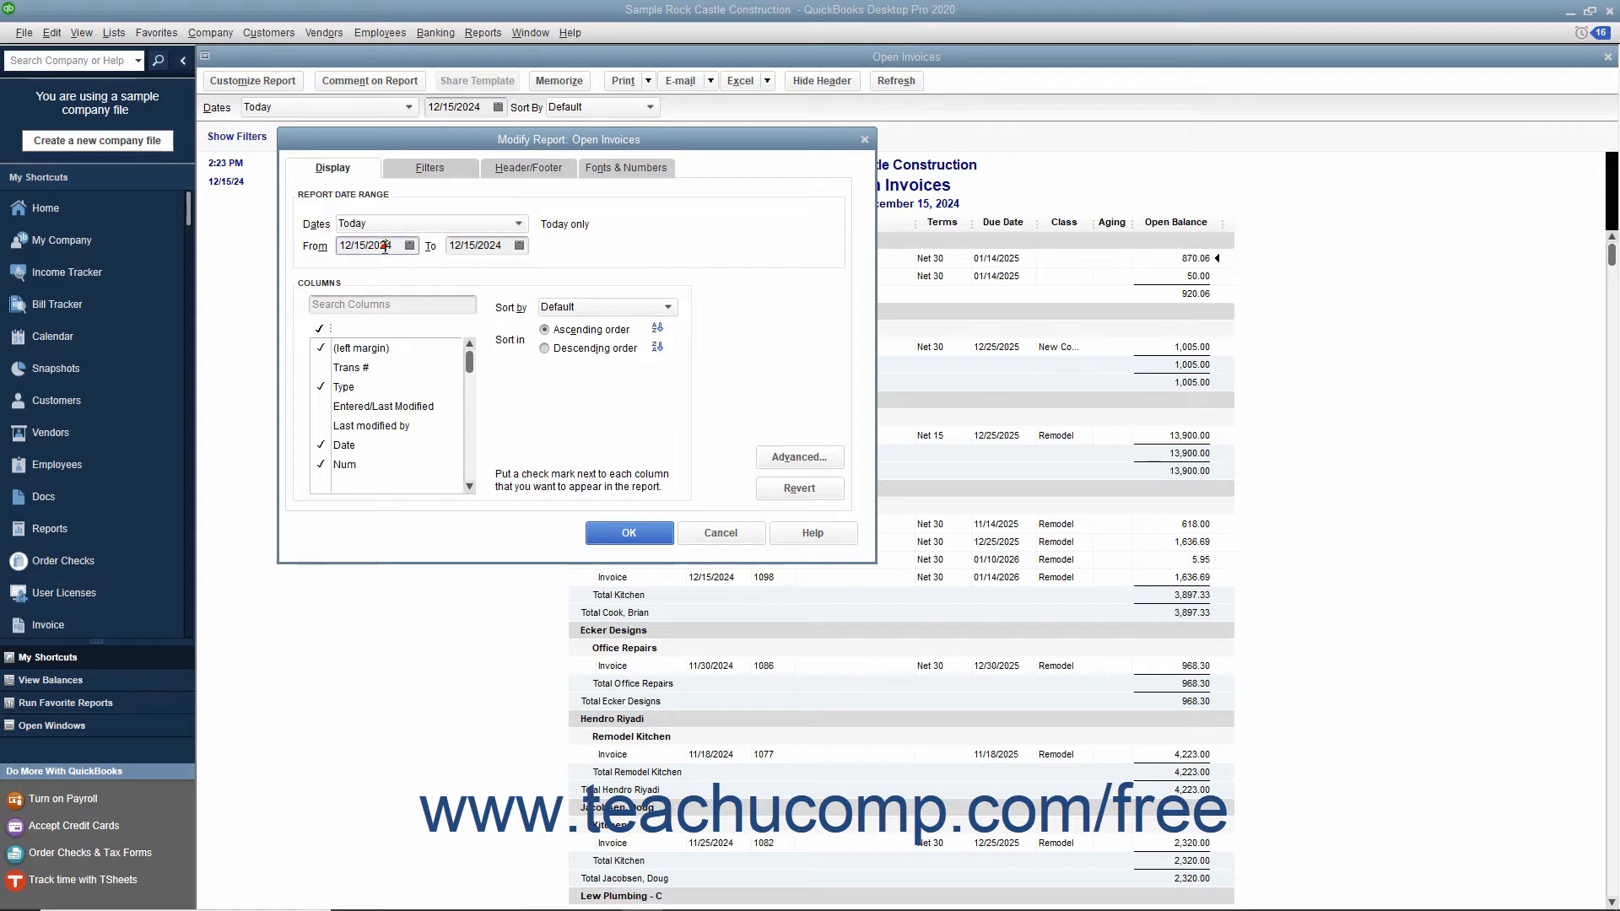
{"action": "left_click", "coordinate": [468, 245]}
- Add the Amount column to the Open Invoices report and remove the Aging and Open Balance columns
{"action": "left_click", "coordinate": [321, 280]}
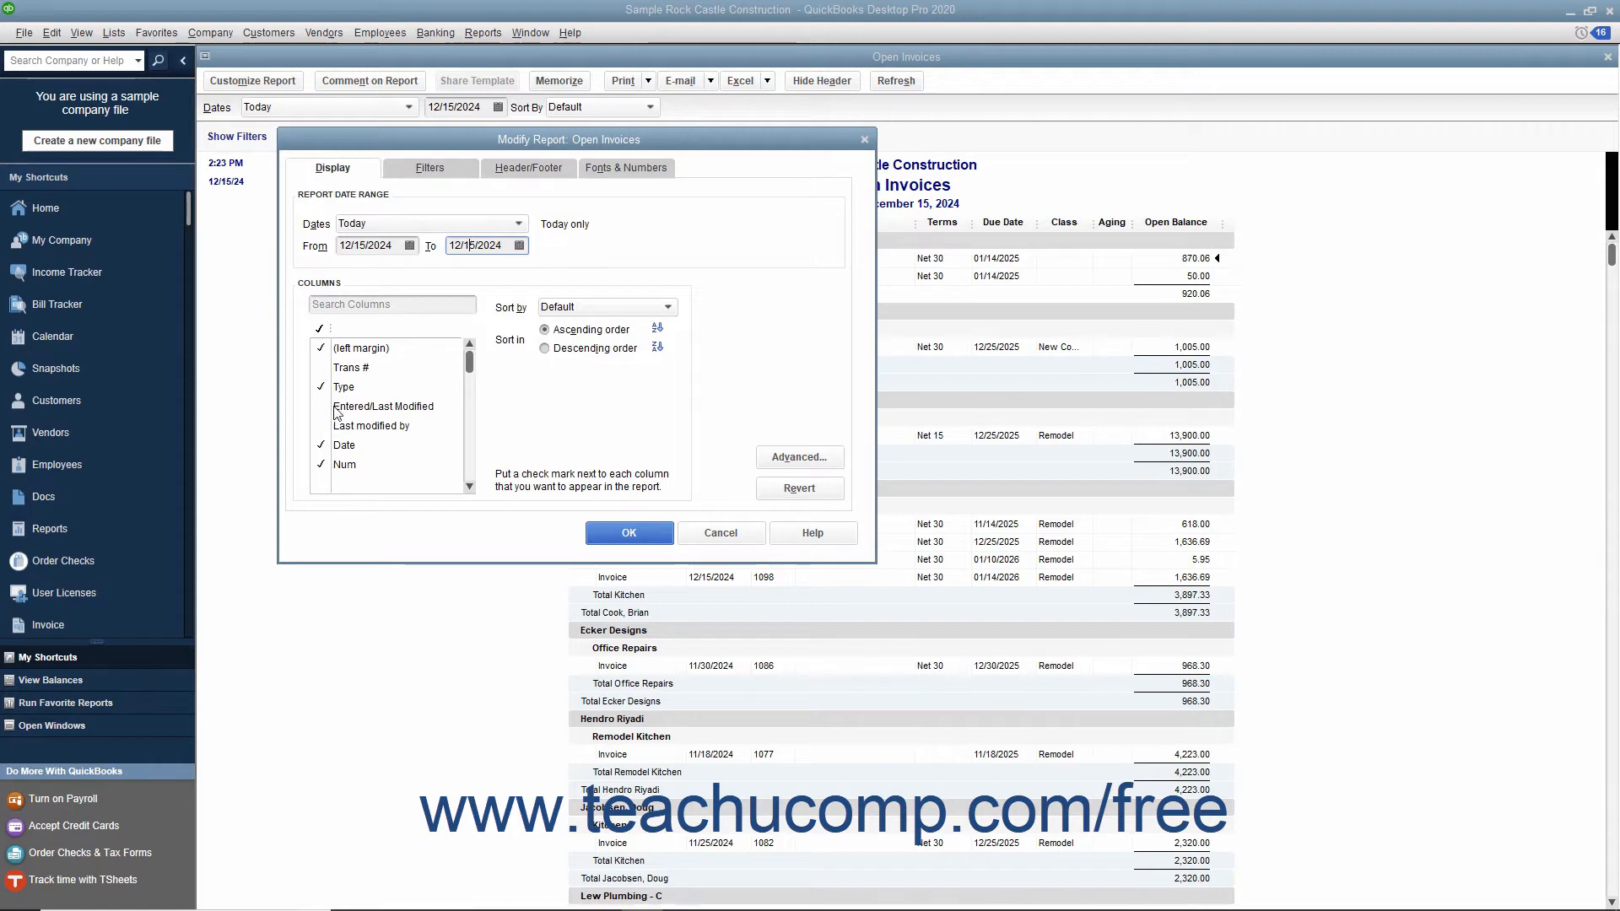
{"action": "scroll", "coordinate": [335, 411], "scroll_direction": "down", "scroll_amount": 5}
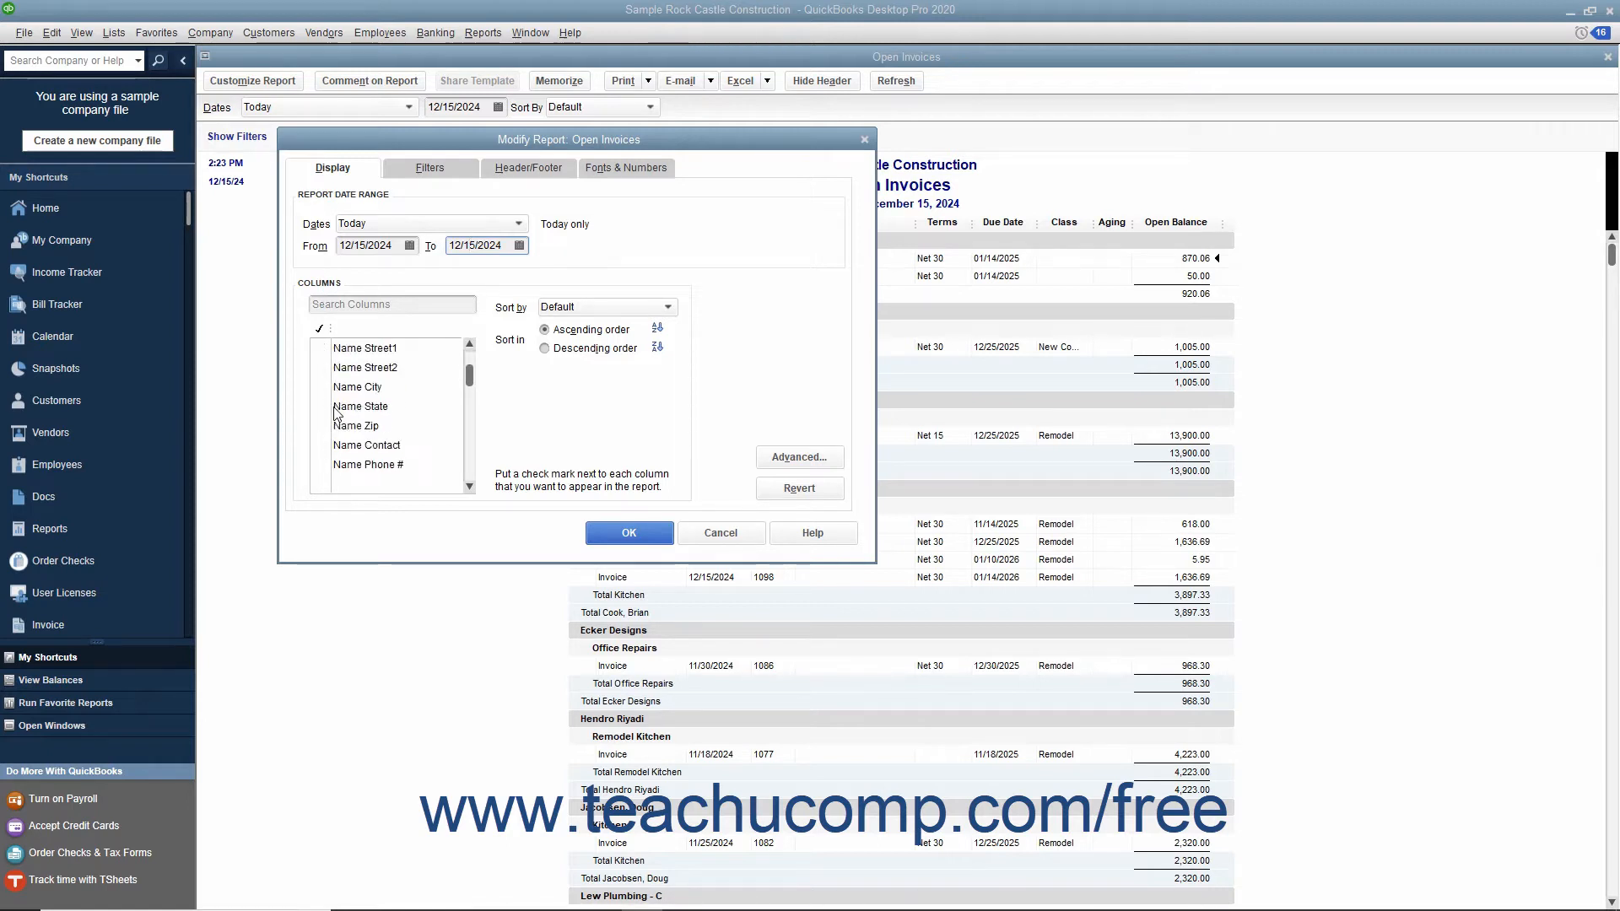
{"action": "scroll", "coordinate": [337, 412], "scroll_direction": "down", "scroll_amount": 5}
{"action": "scroll", "coordinate": [335, 411], "scroll_direction": "down", "scroll_amount": 15}
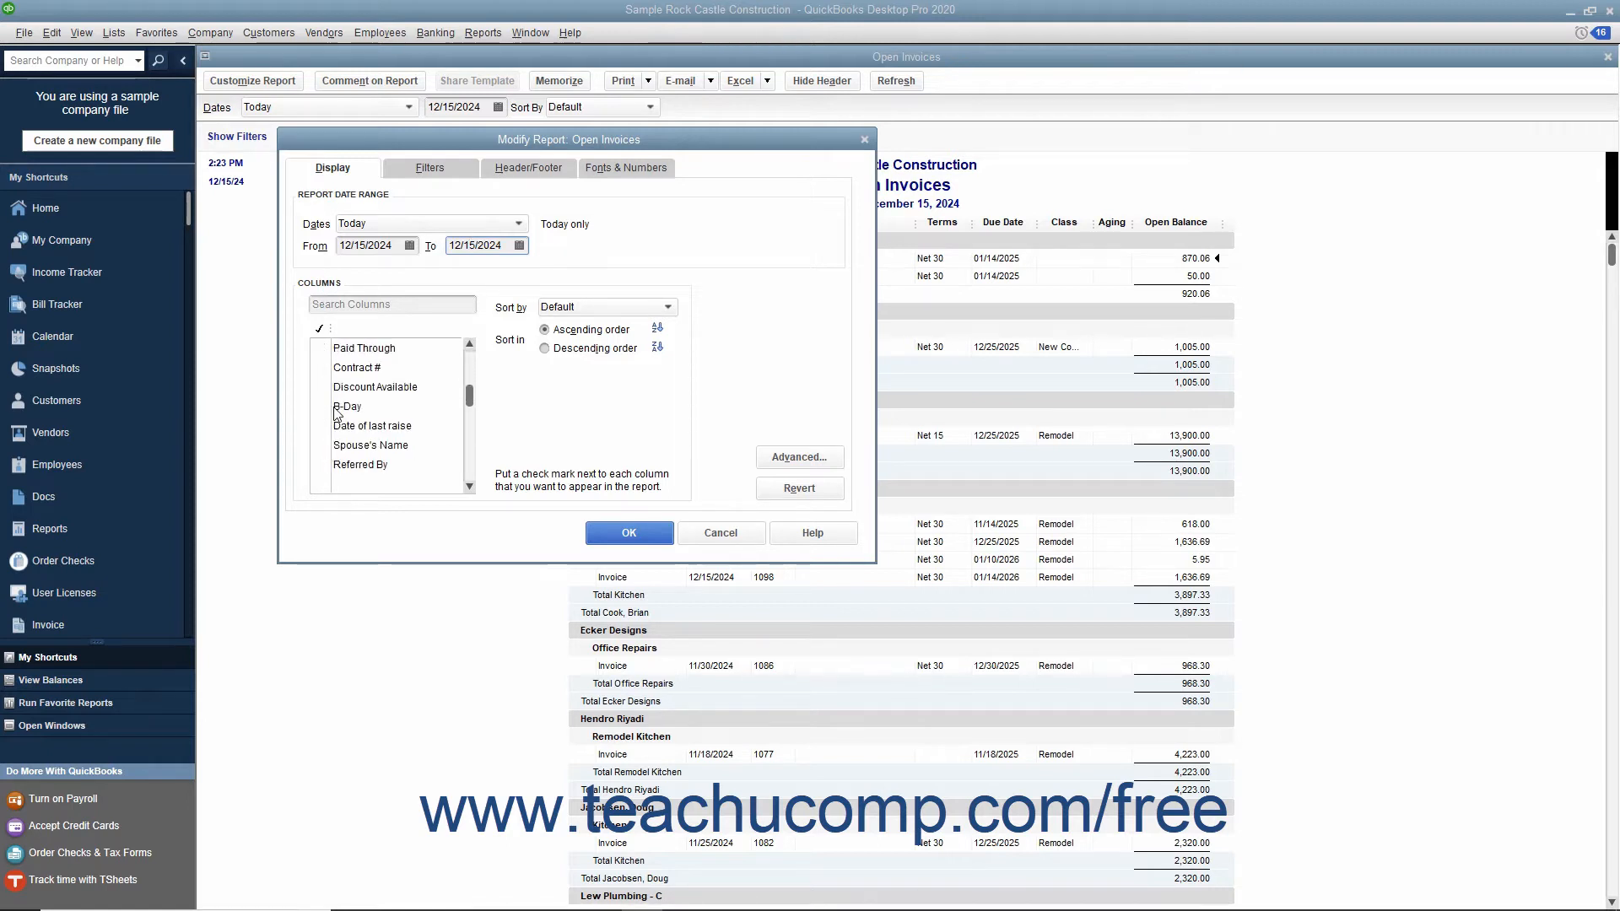
{"action": "left_click", "coordinate": [321, 445]}
{"action": "scroll", "coordinate": [320, 449], "scroll_direction": "down", "scroll_amount": 1}
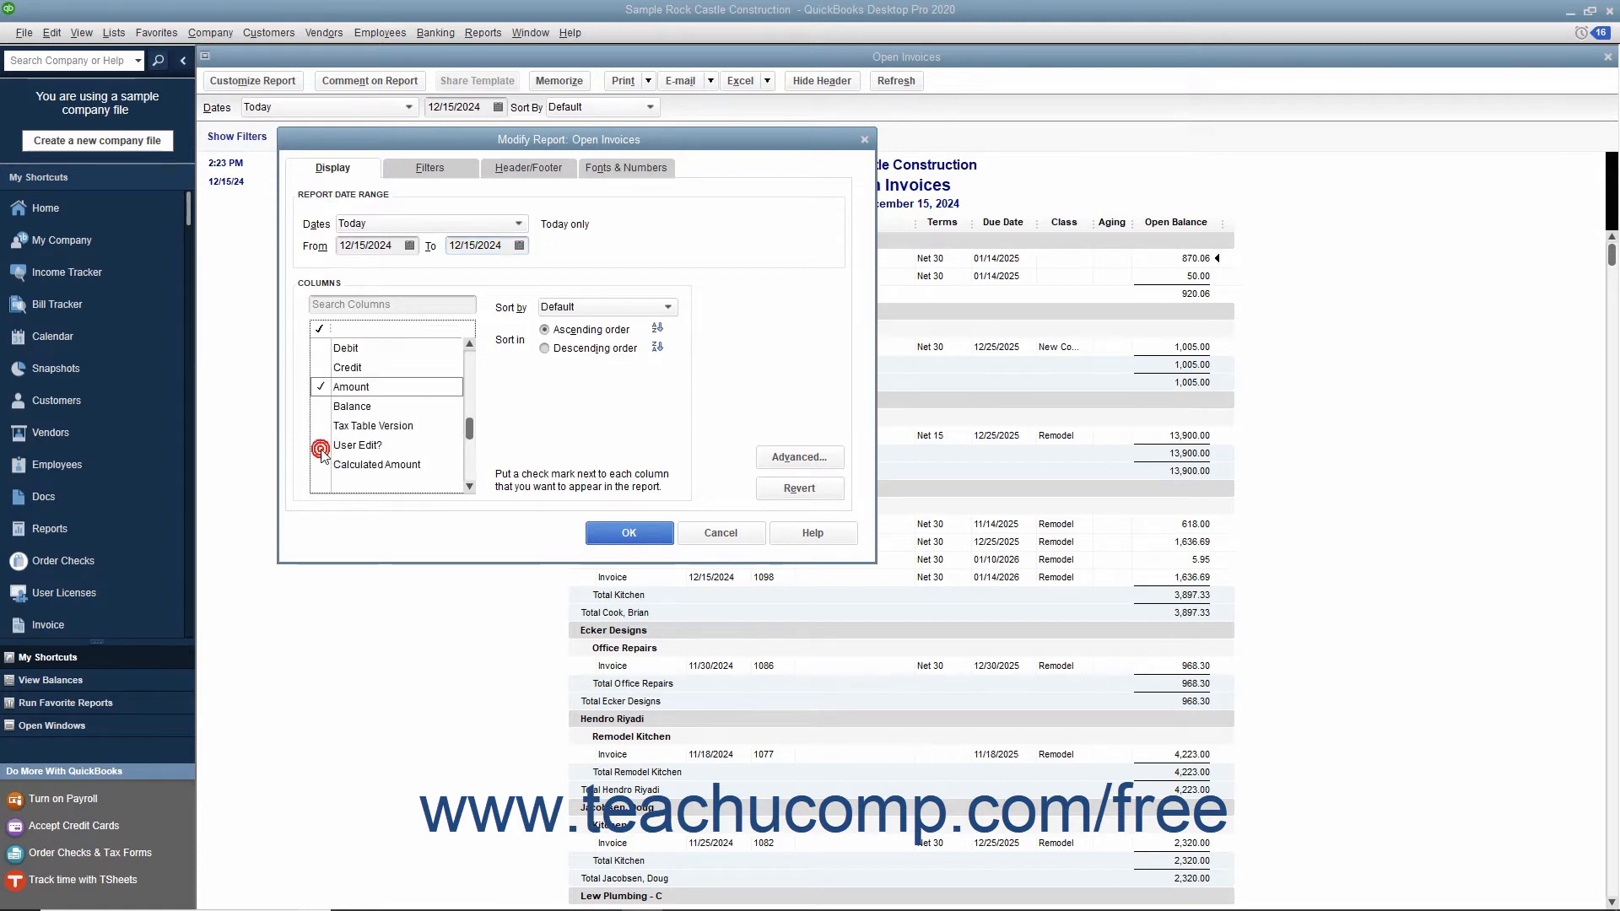
{"action": "scroll", "coordinate": [338, 434], "scroll_direction": "up", "scroll_amount": 3}
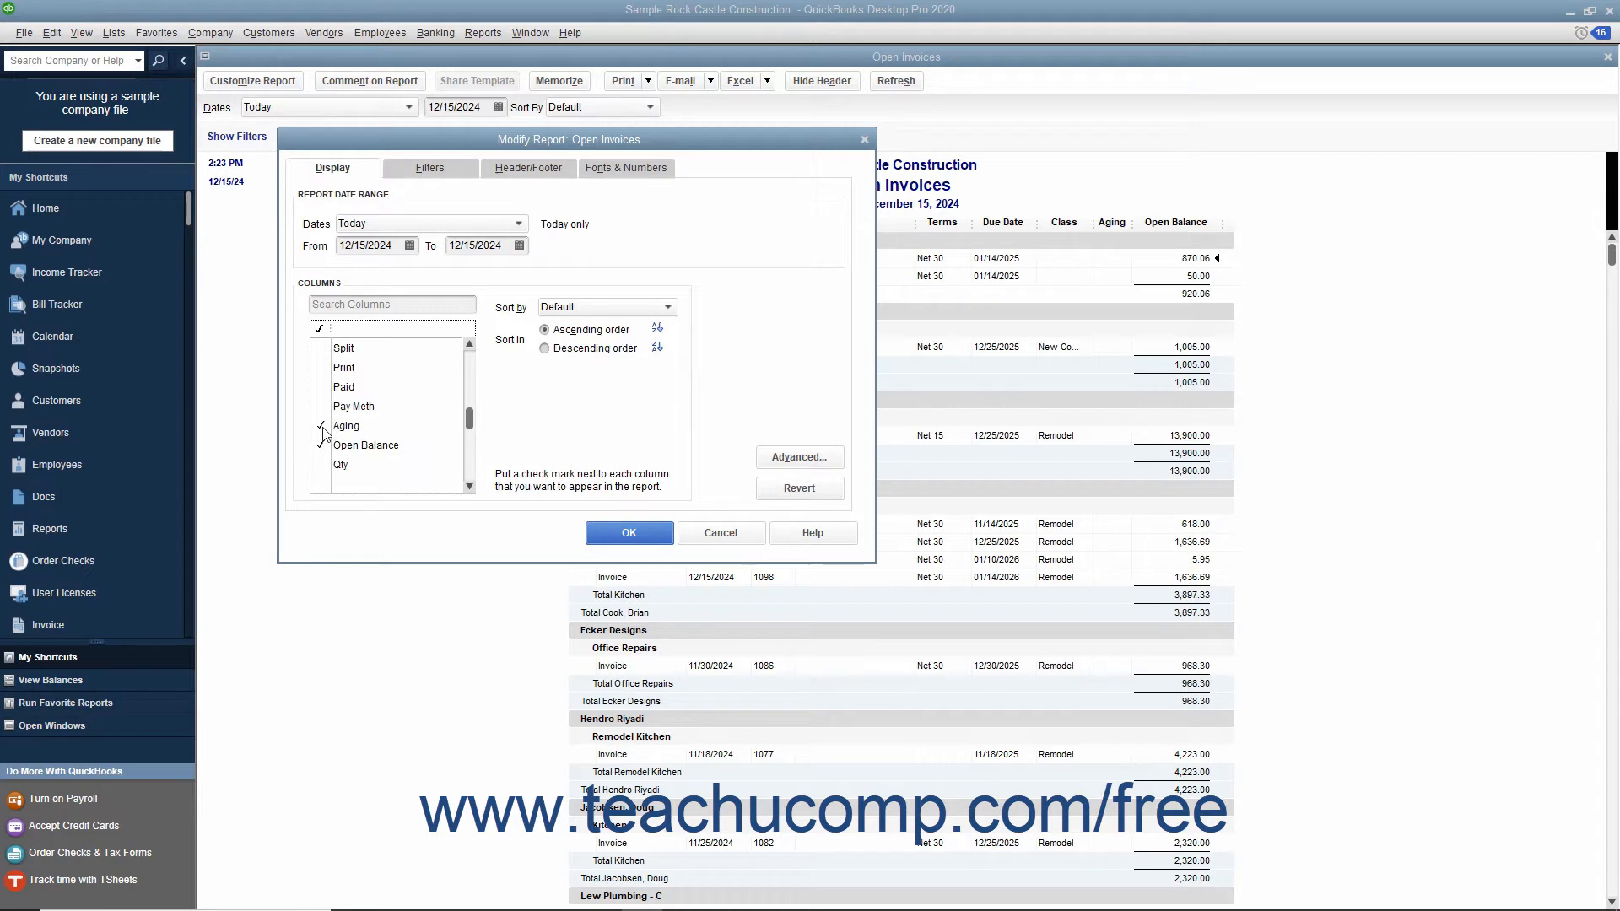
{"action": "left_click", "coordinate": [322, 428]}
{"action": "left_click", "coordinate": [323, 445]}
- Keep Default sorting in ascending order, accept the In Use and Current (faster) advanced options, and apply the report modifications
{"action": "left_click", "coordinate": [667, 309]}
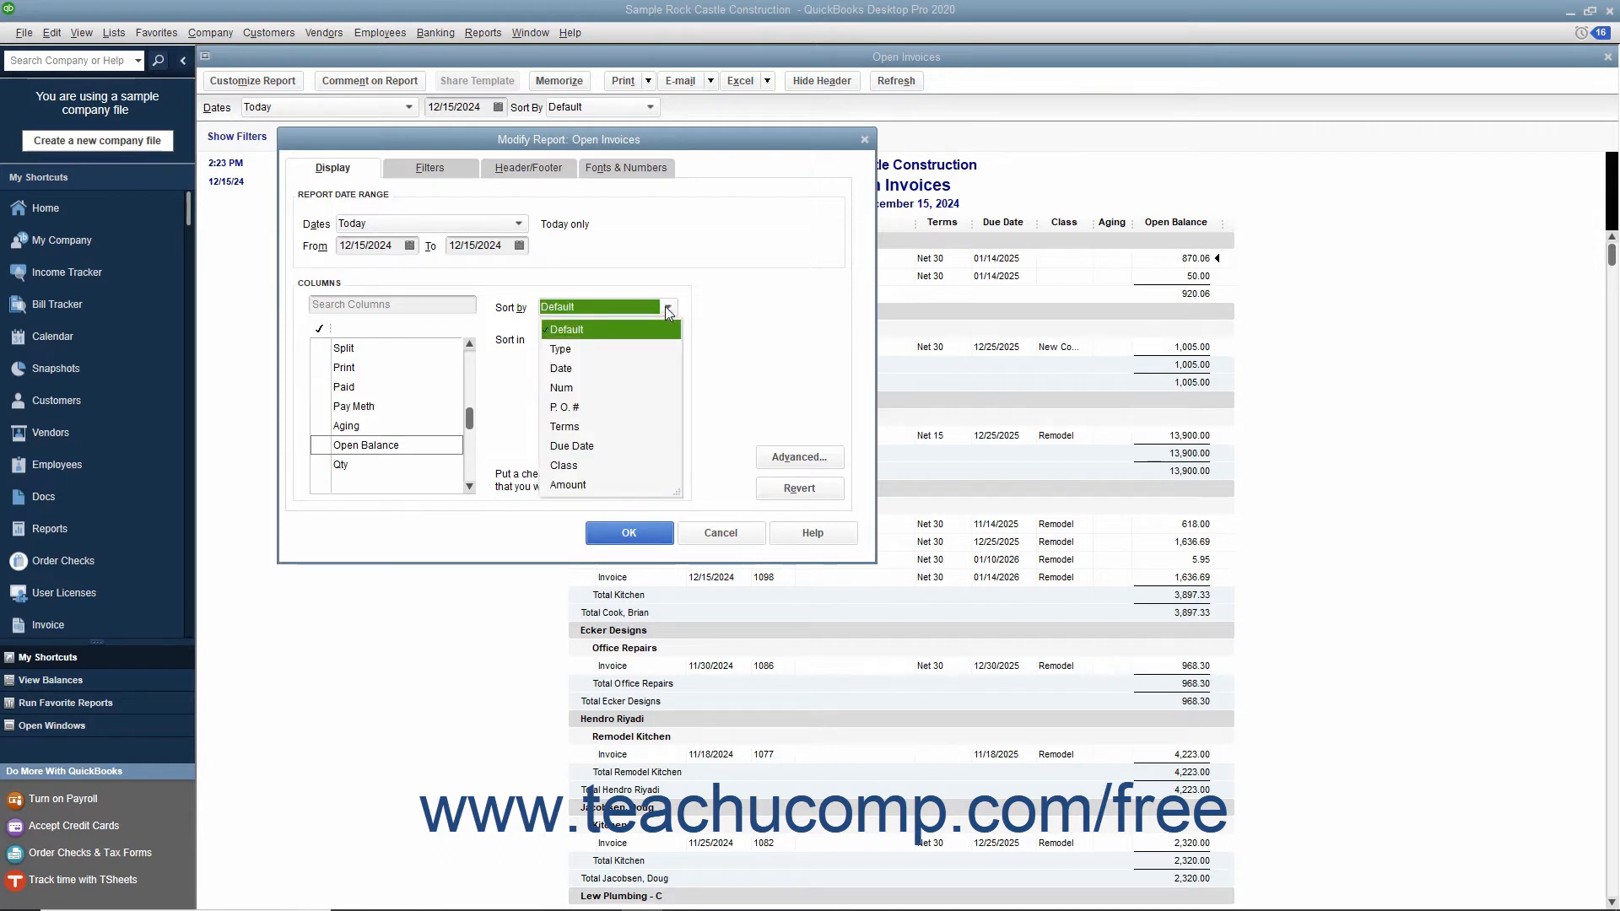
{"action": "left_click", "coordinate": [668, 311]}
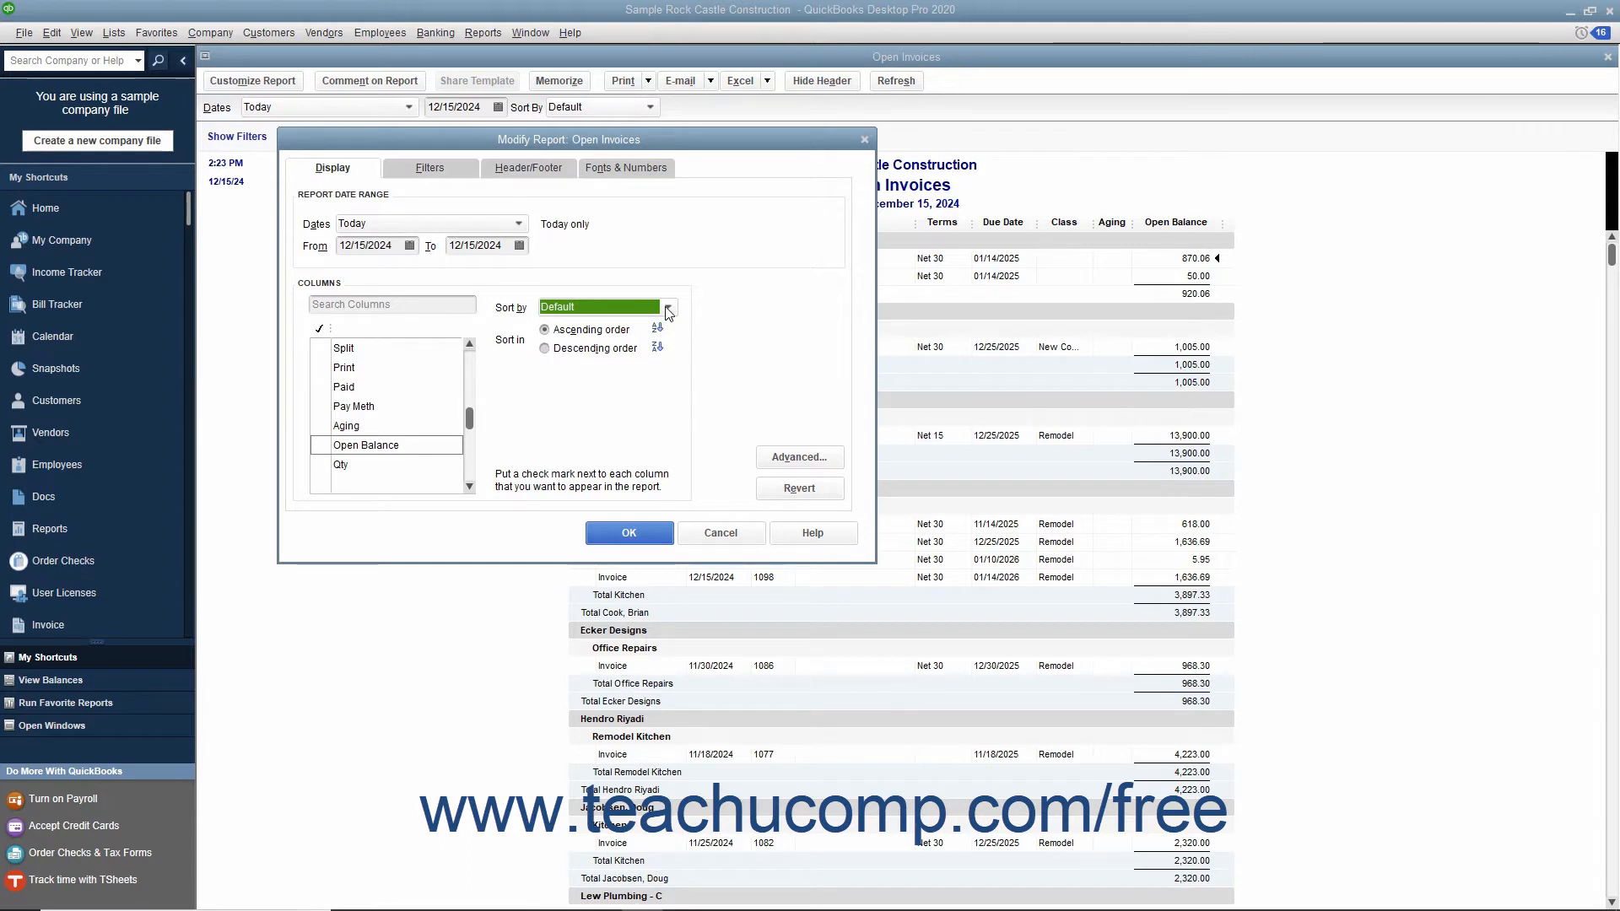
{"action": "left_click", "coordinate": [590, 331]}
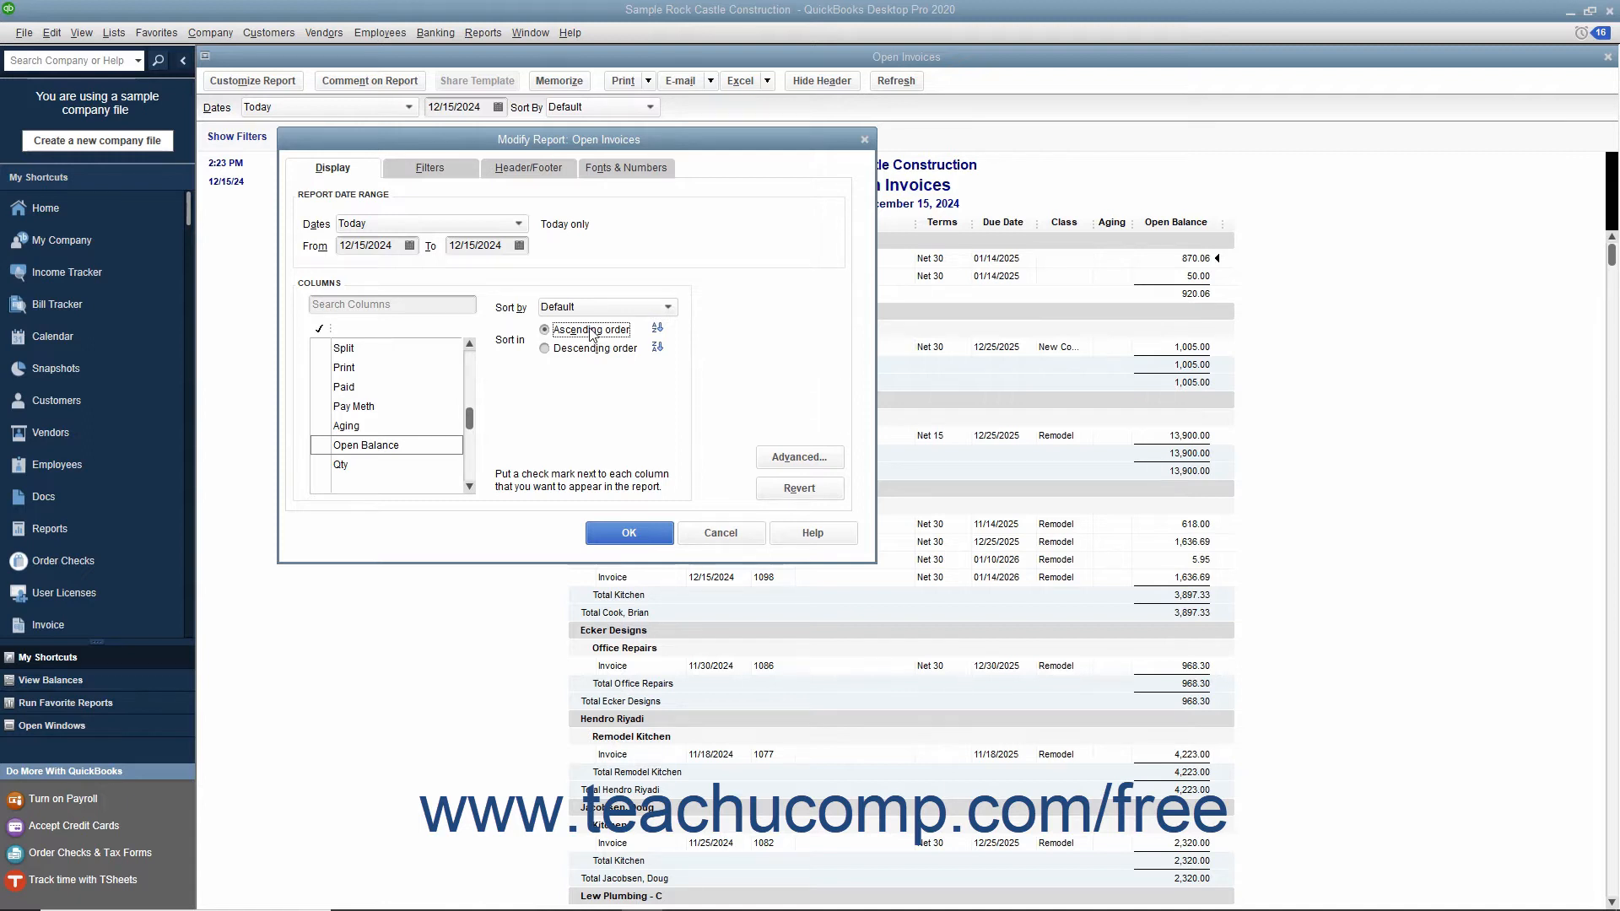
{"action": "left_click", "coordinate": [766, 460]}
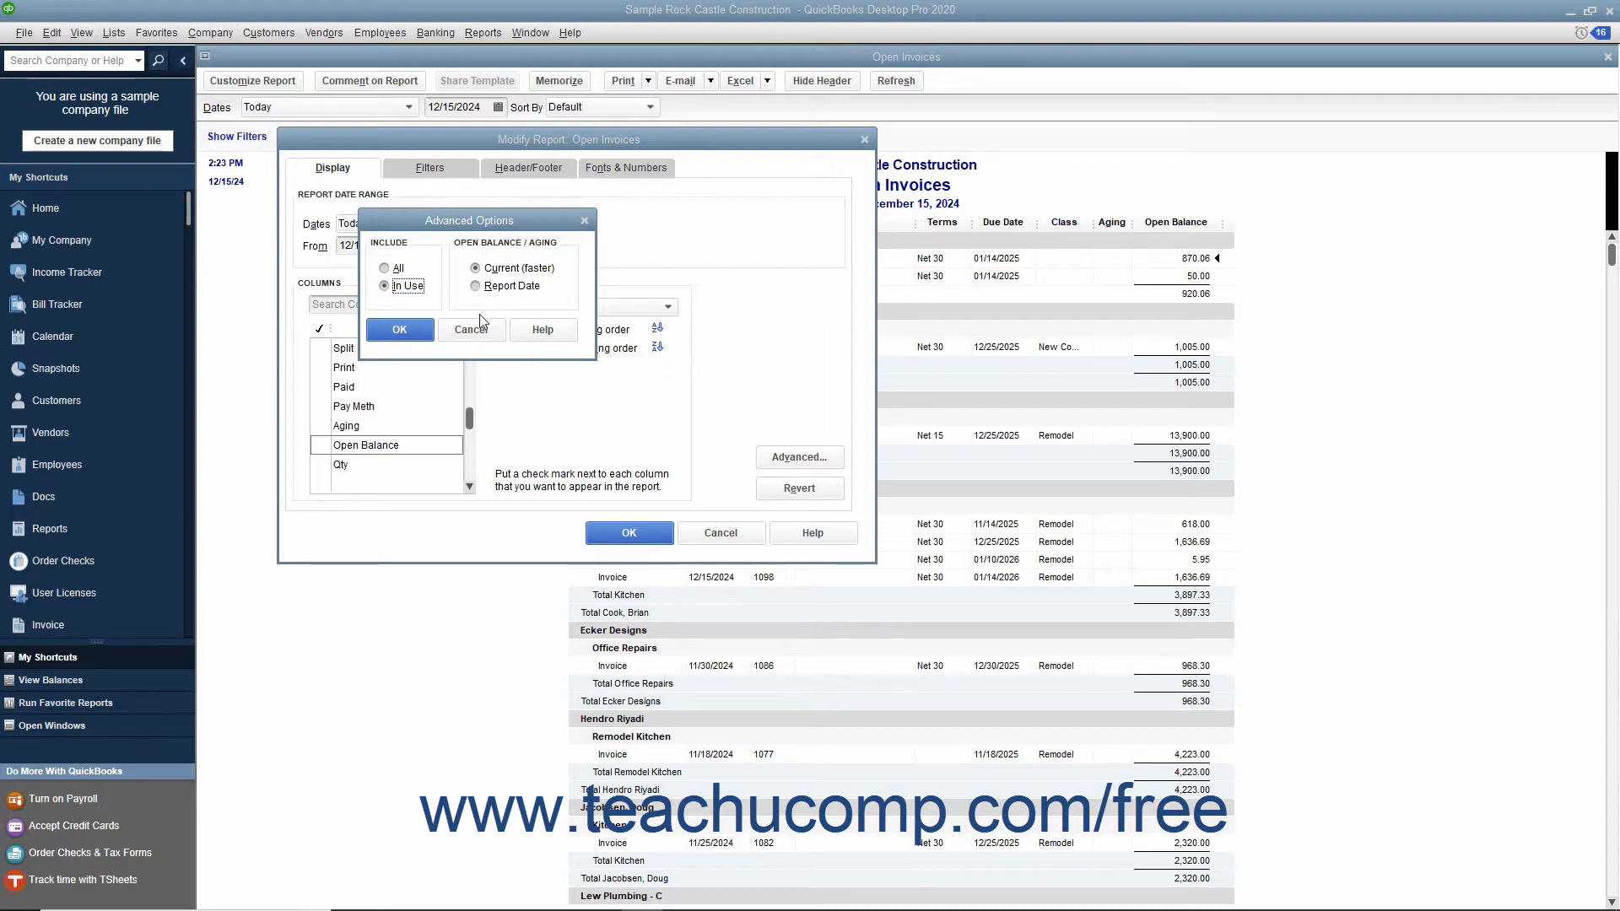
{"action": "left_click", "coordinate": [412, 342]}
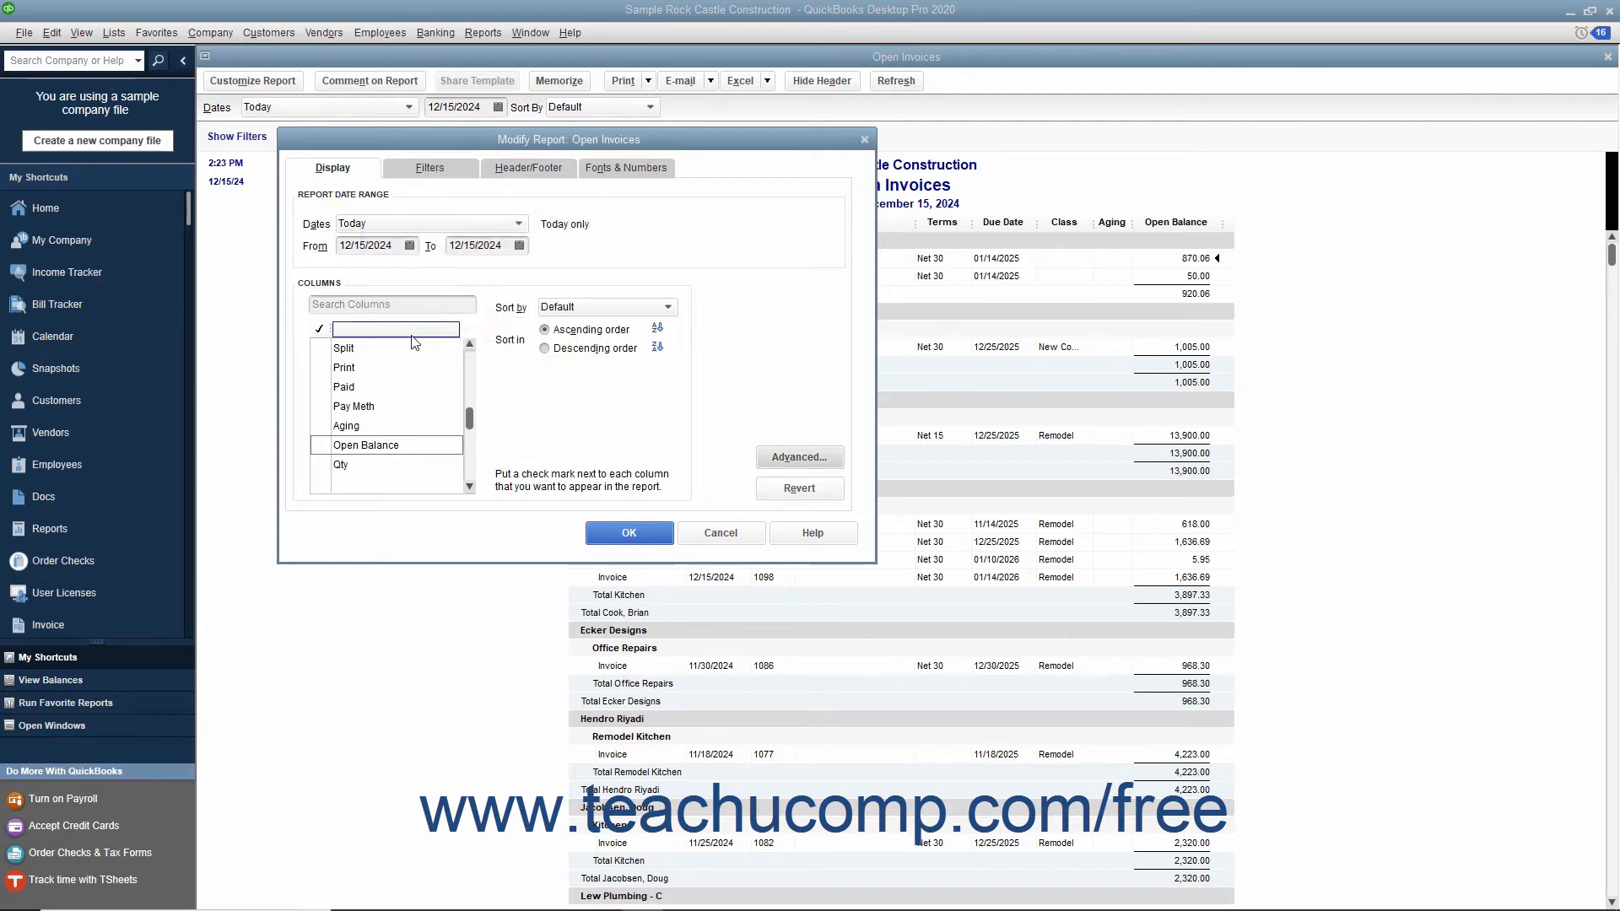
{"action": "left_click", "coordinate": [628, 532]}
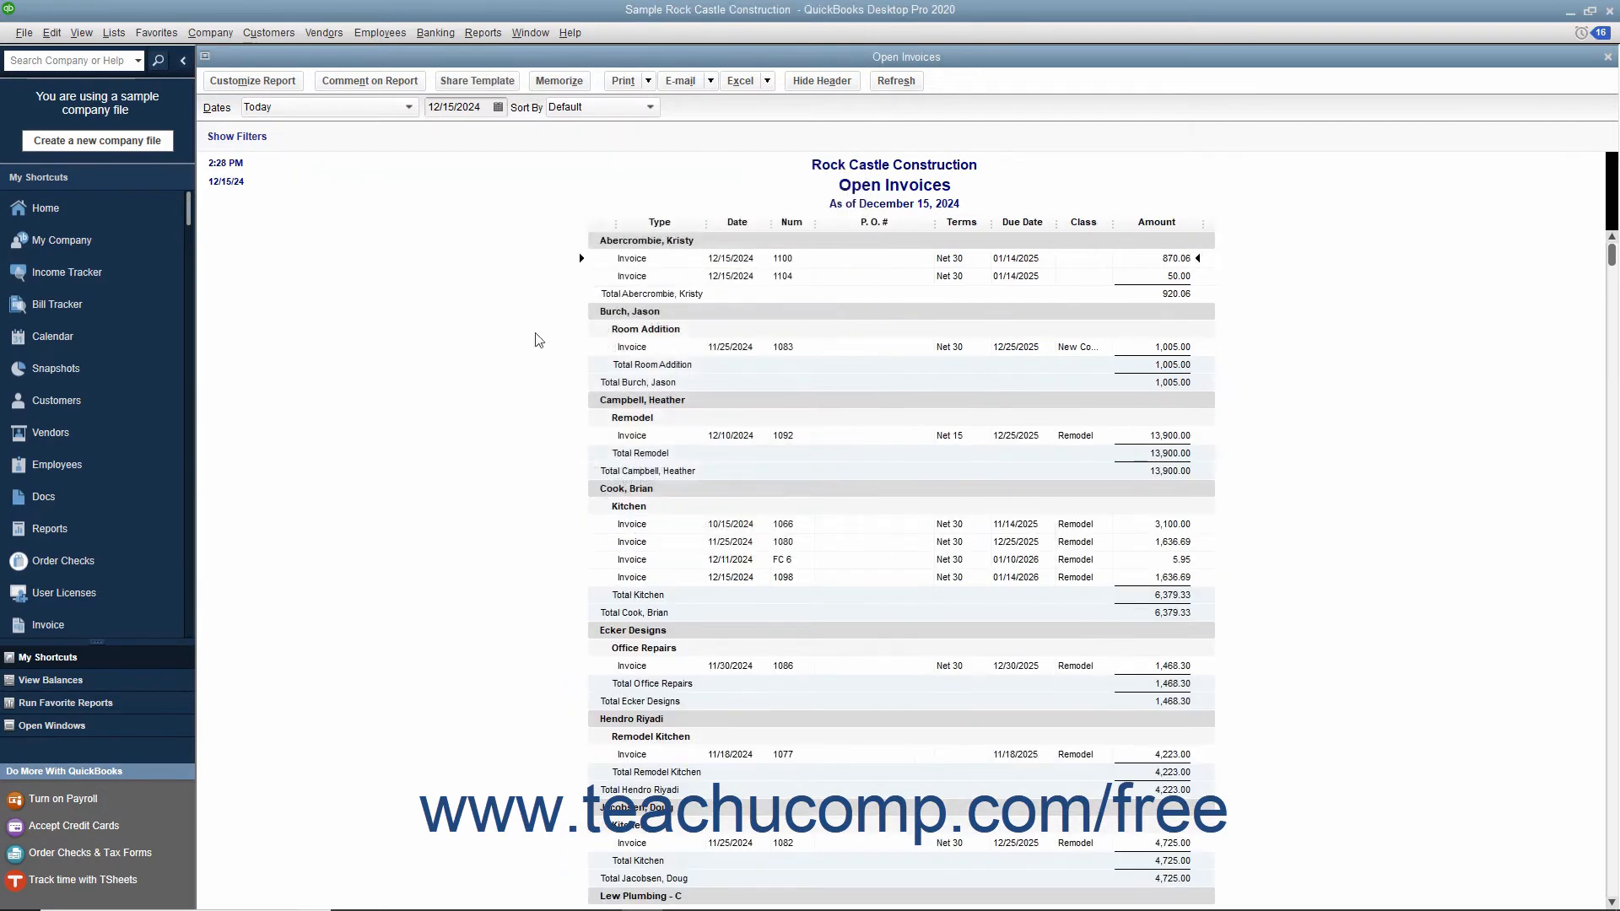
- Create a new custom summary report
{"action": "left_click", "coordinate": [482, 32]}
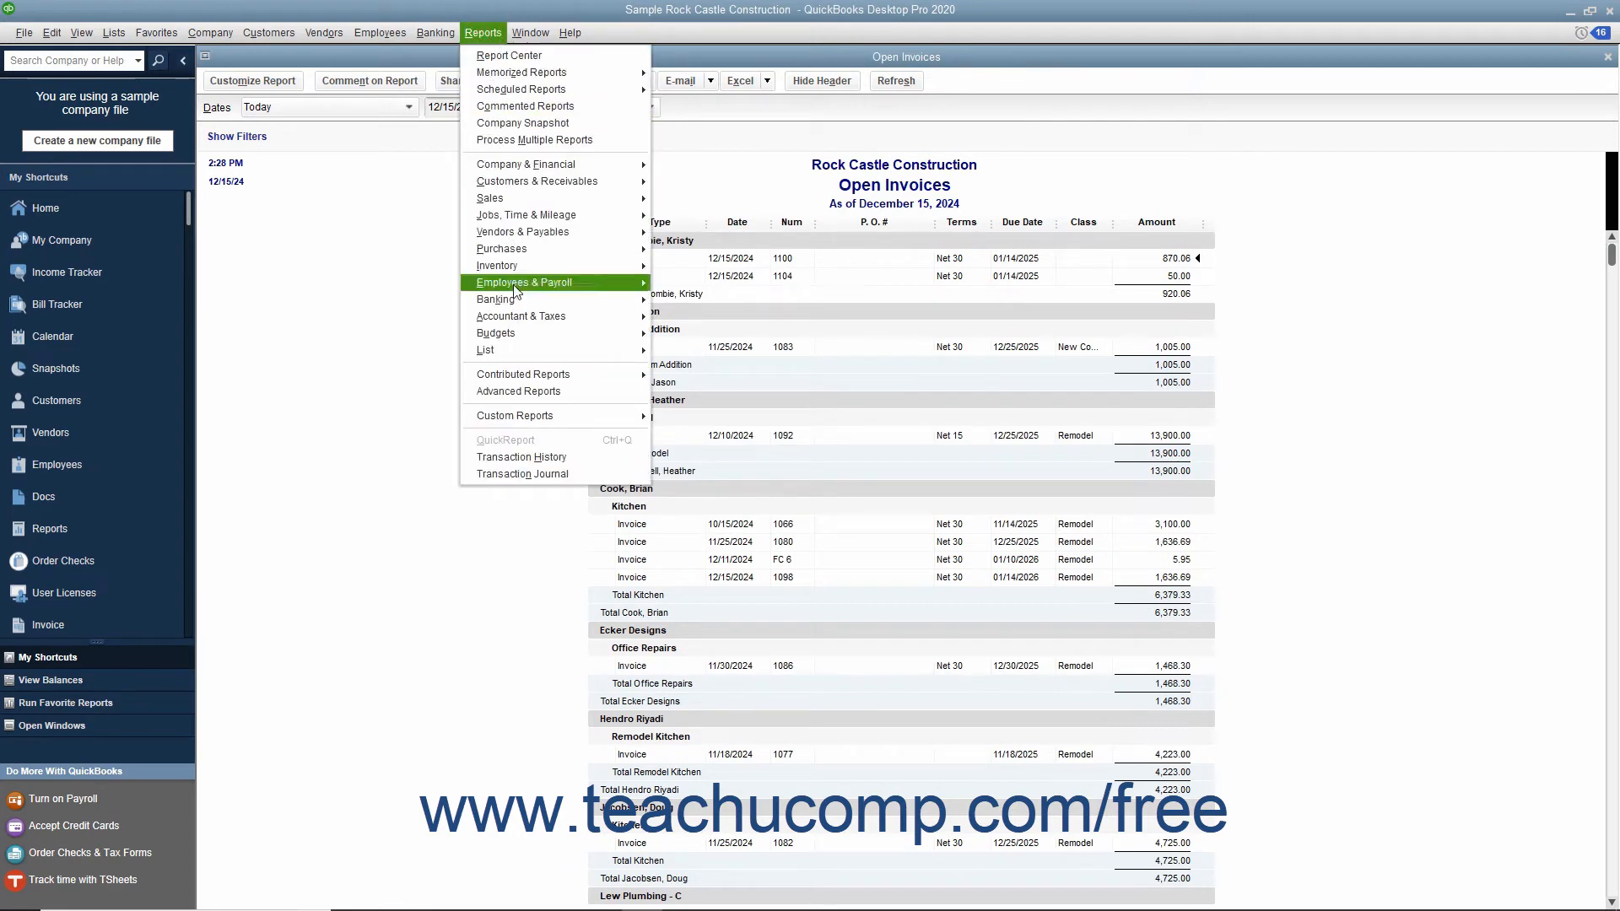
{"action": "mouse_move", "coordinate": [523, 416]}
{"action": "left_click", "coordinate": [671, 435]}
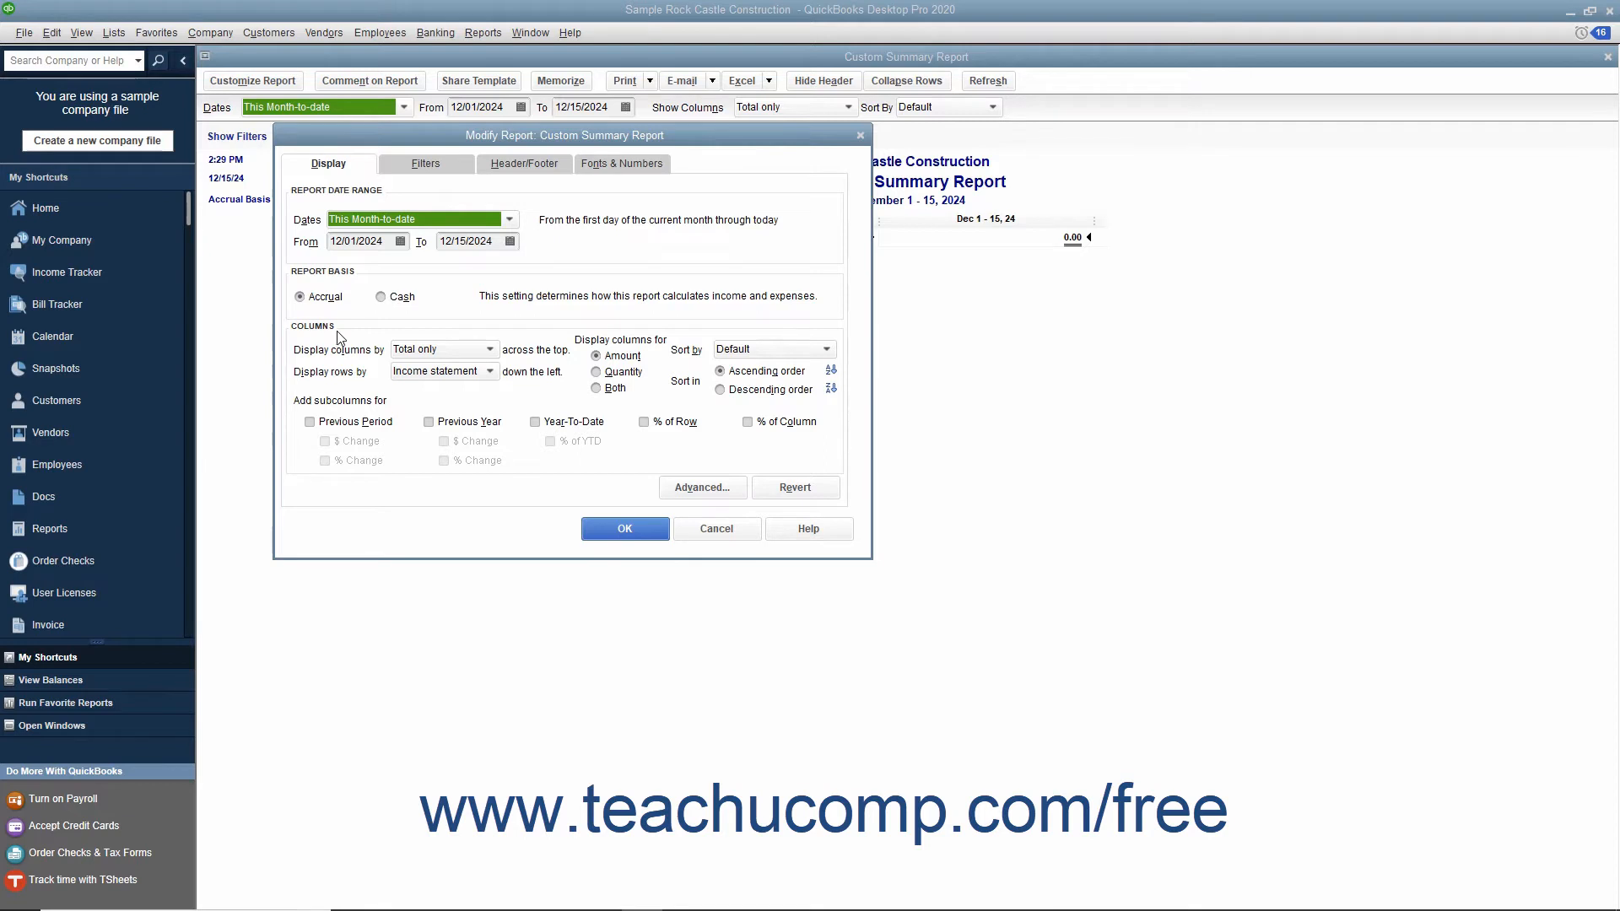
- Examine the choices for displaying columns and sorting in the custom summary report, keeping Total only, Amount and Default
{"action": "left_click", "coordinate": [401, 351]}
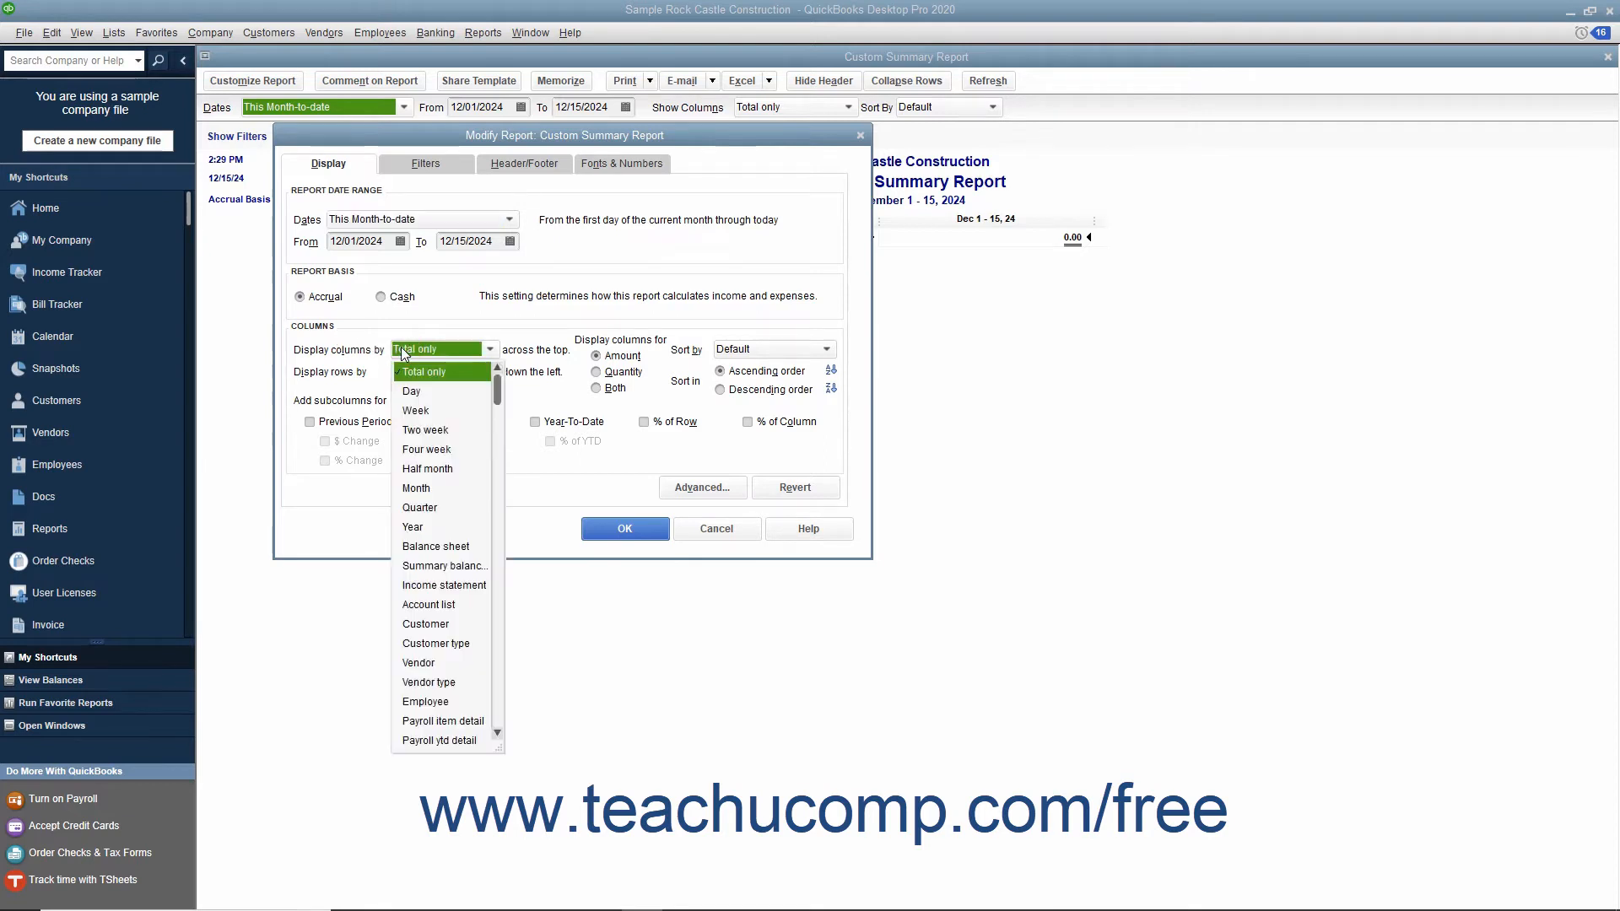
{"action": "left_click", "coordinate": [402, 352]}
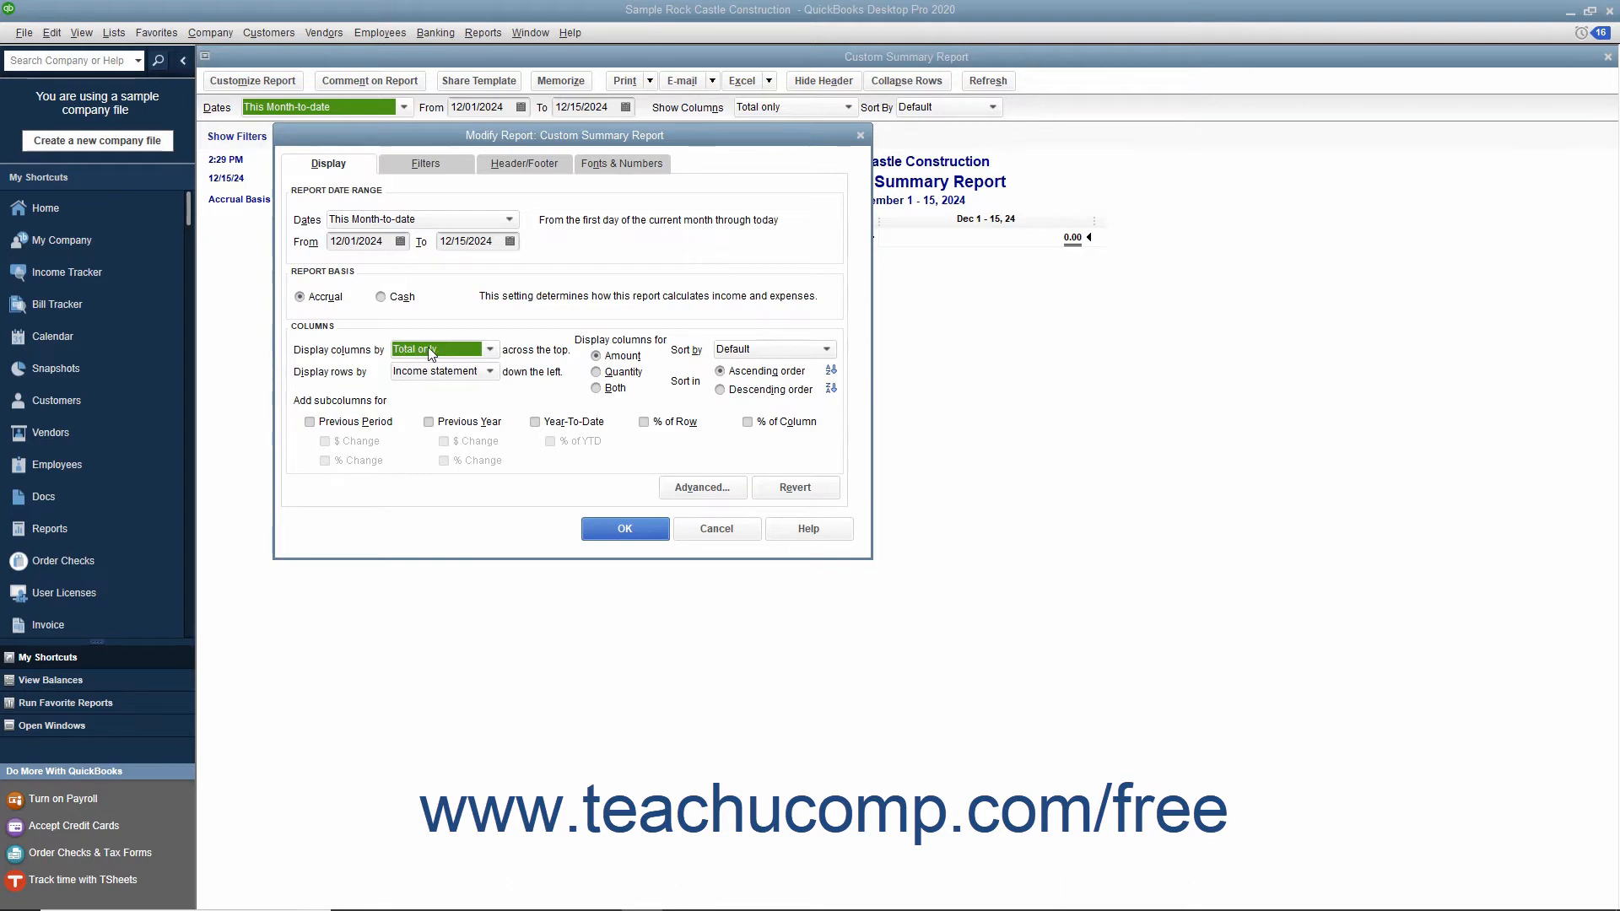
{"action": "left_click", "coordinate": [596, 357]}
{"action": "left_click", "coordinate": [733, 349]}
{"action": "left_click", "coordinate": [733, 350]}
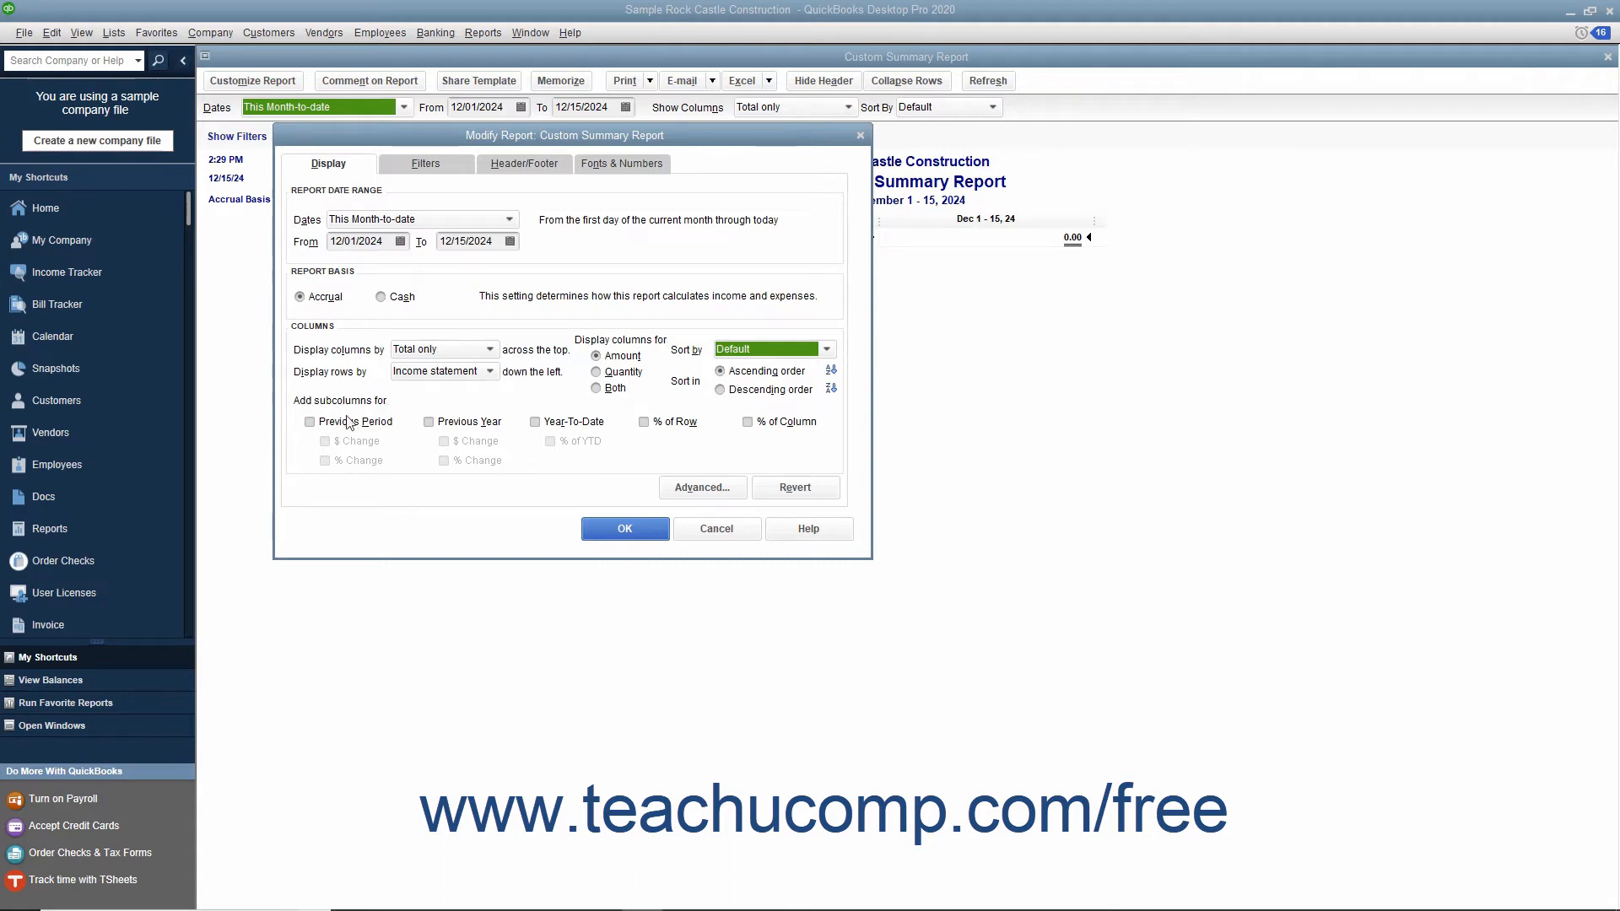
- Add Previous Period subcolumns with $ Change and % Change to the custom summary report
{"action": "left_click", "coordinate": [313, 422]}
{"action": "left_click", "coordinate": [325, 441]}
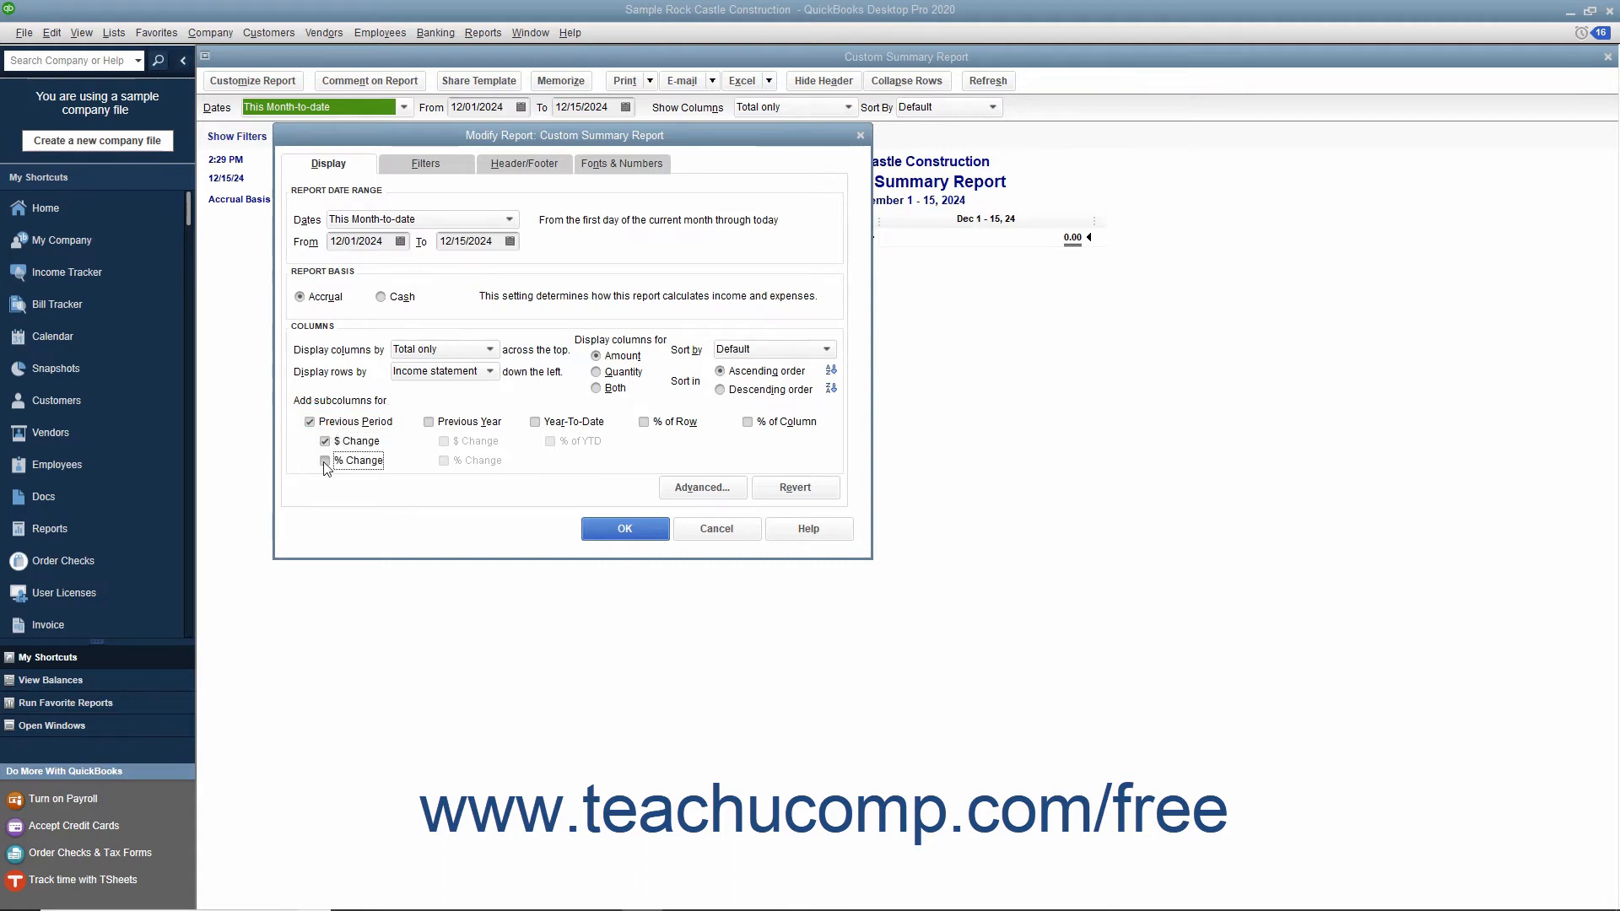
{"action": "left_click", "coordinate": [324, 460]}
- Accept the advanced options with Active display columns, apply the custom summary report modifications, and close the report
{"action": "left_click", "coordinate": [688, 488]}
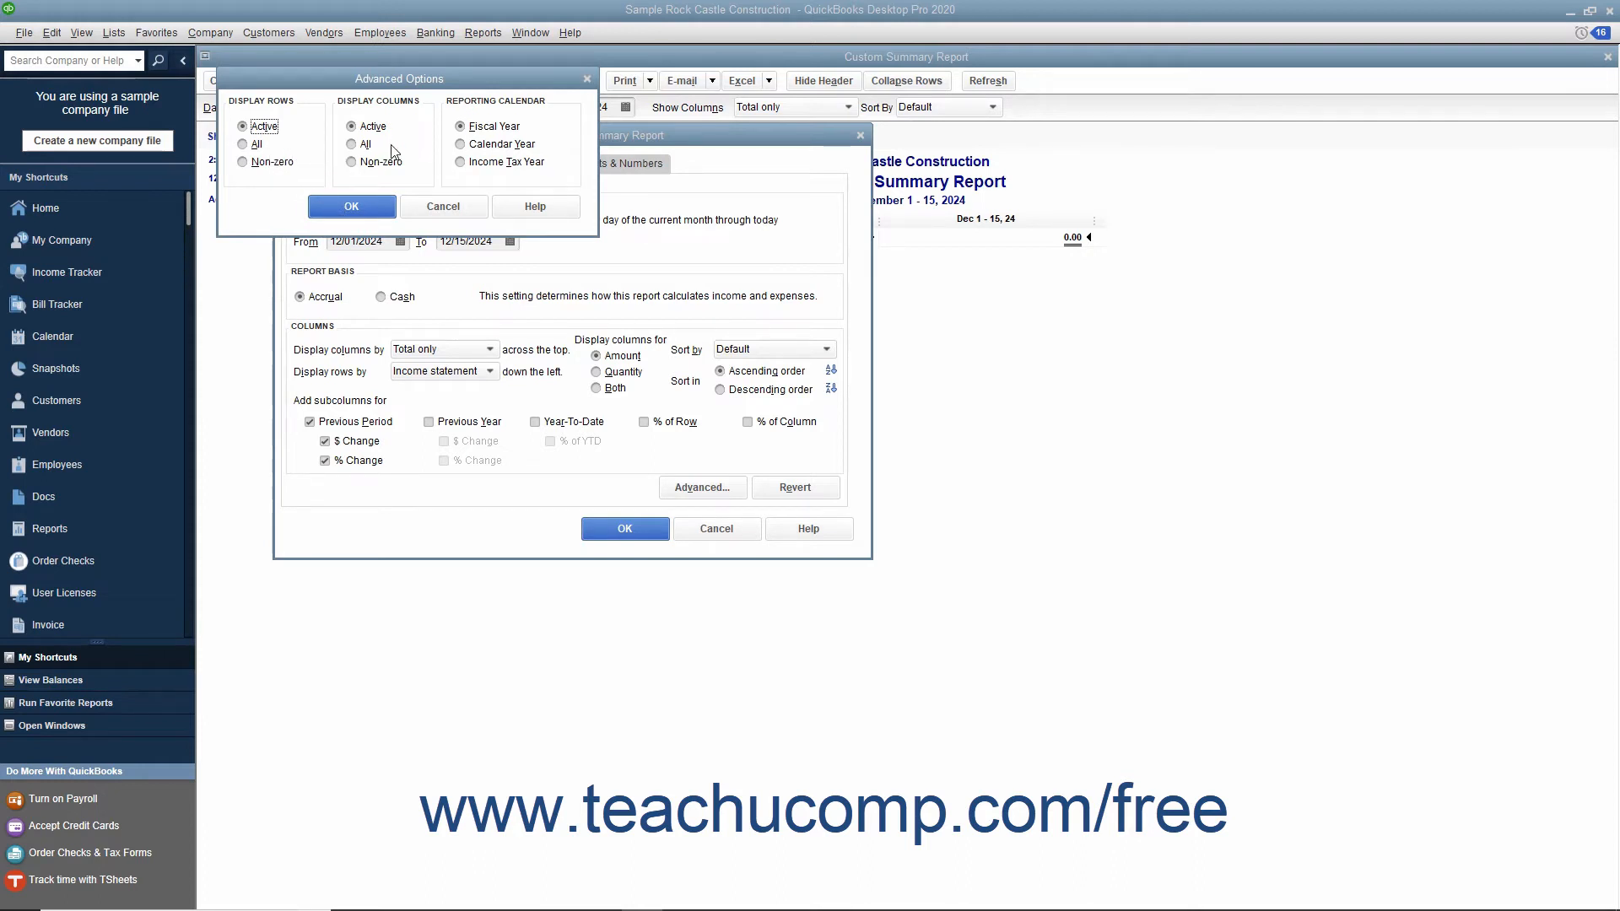
{"action": "left_click", "coordinate": [377, 126]}
{"action": "left_click", "coordinate": [376, 207]}
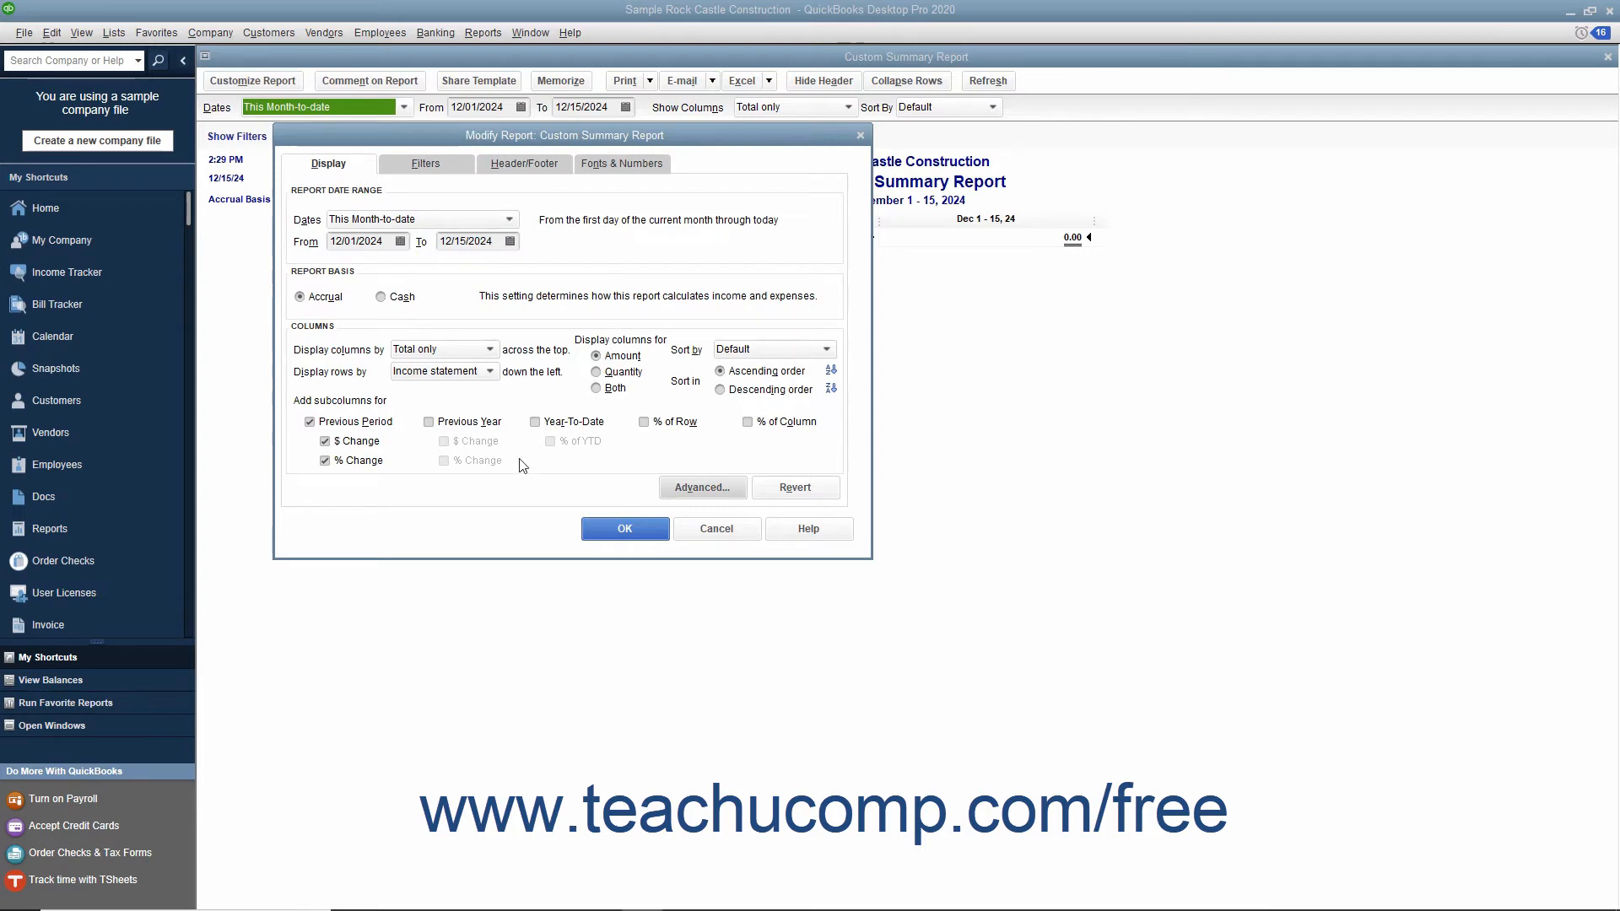
{"action": "left_click", "coordinate": [601, 534]}
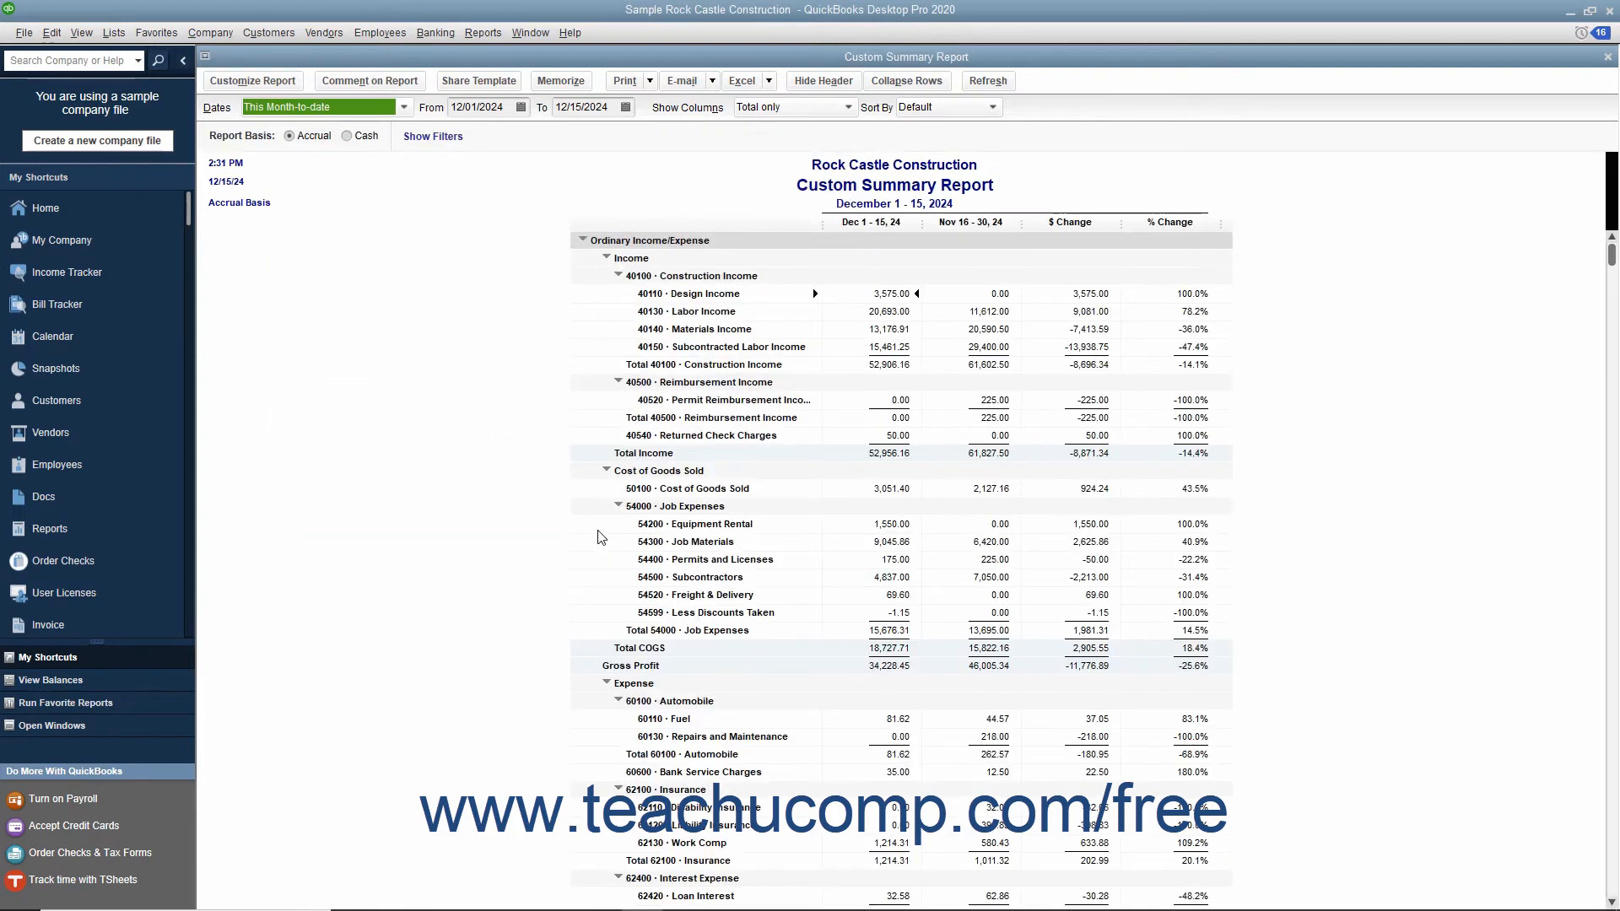
{"action": "left_click", "coordinate": [1607, 56]}
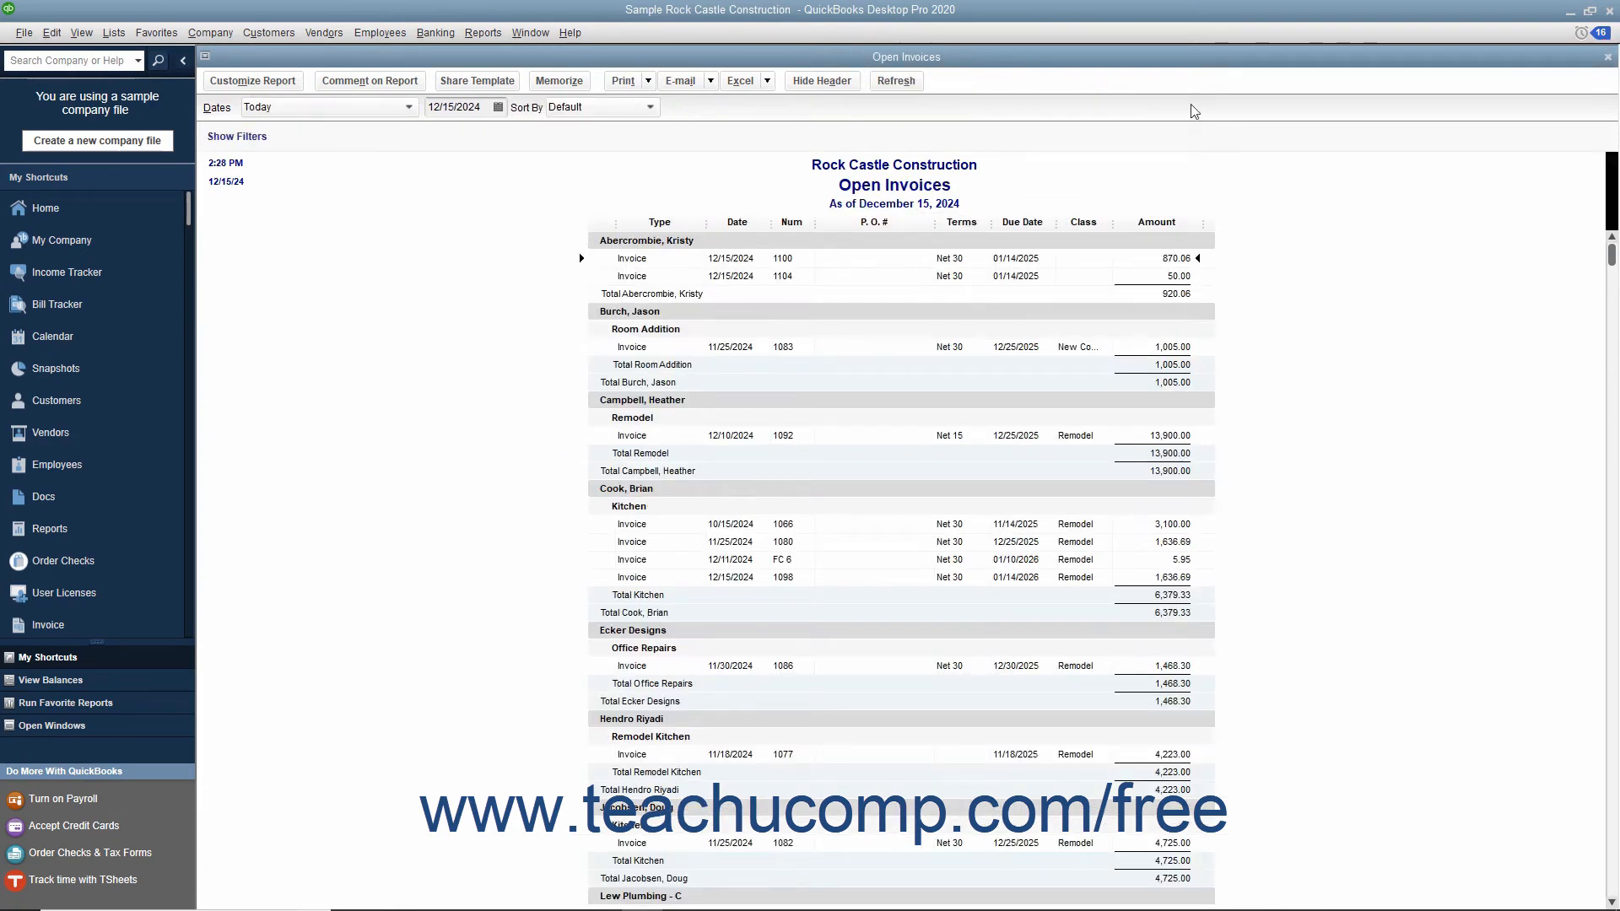
- Set the Paid Status filter of the Open Invoices report to Closed
{"action": "left_click", "coordinate": [252, 80]}
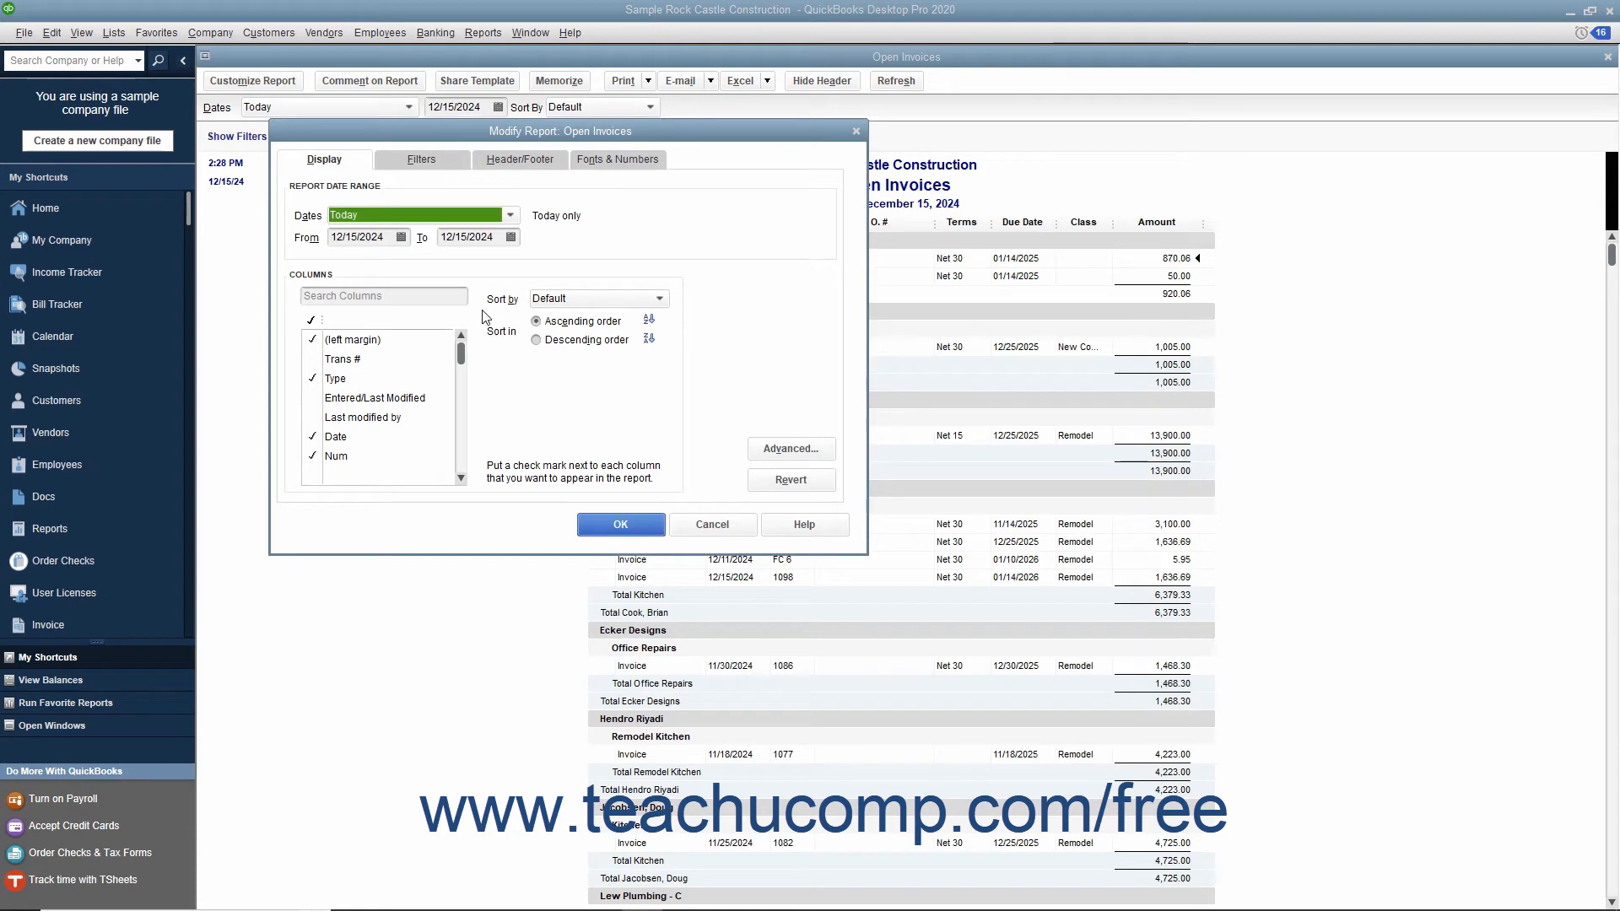
{"action": "left_click", "coordinate": [446, 172]}
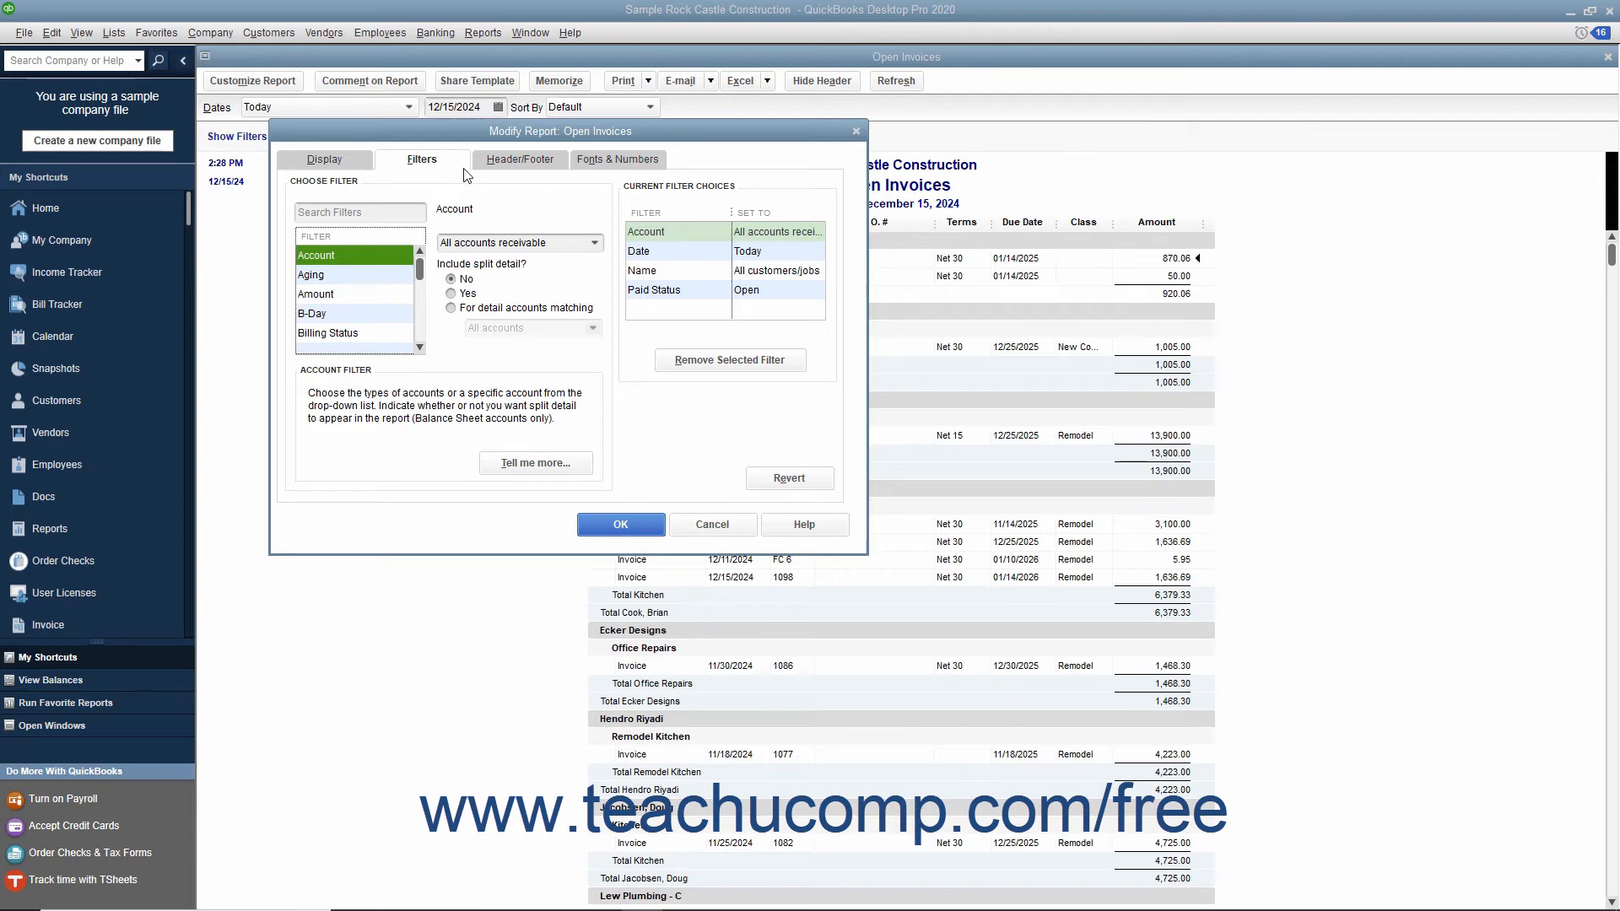
{"action": "left_click", "coordinate": [655, 292]}
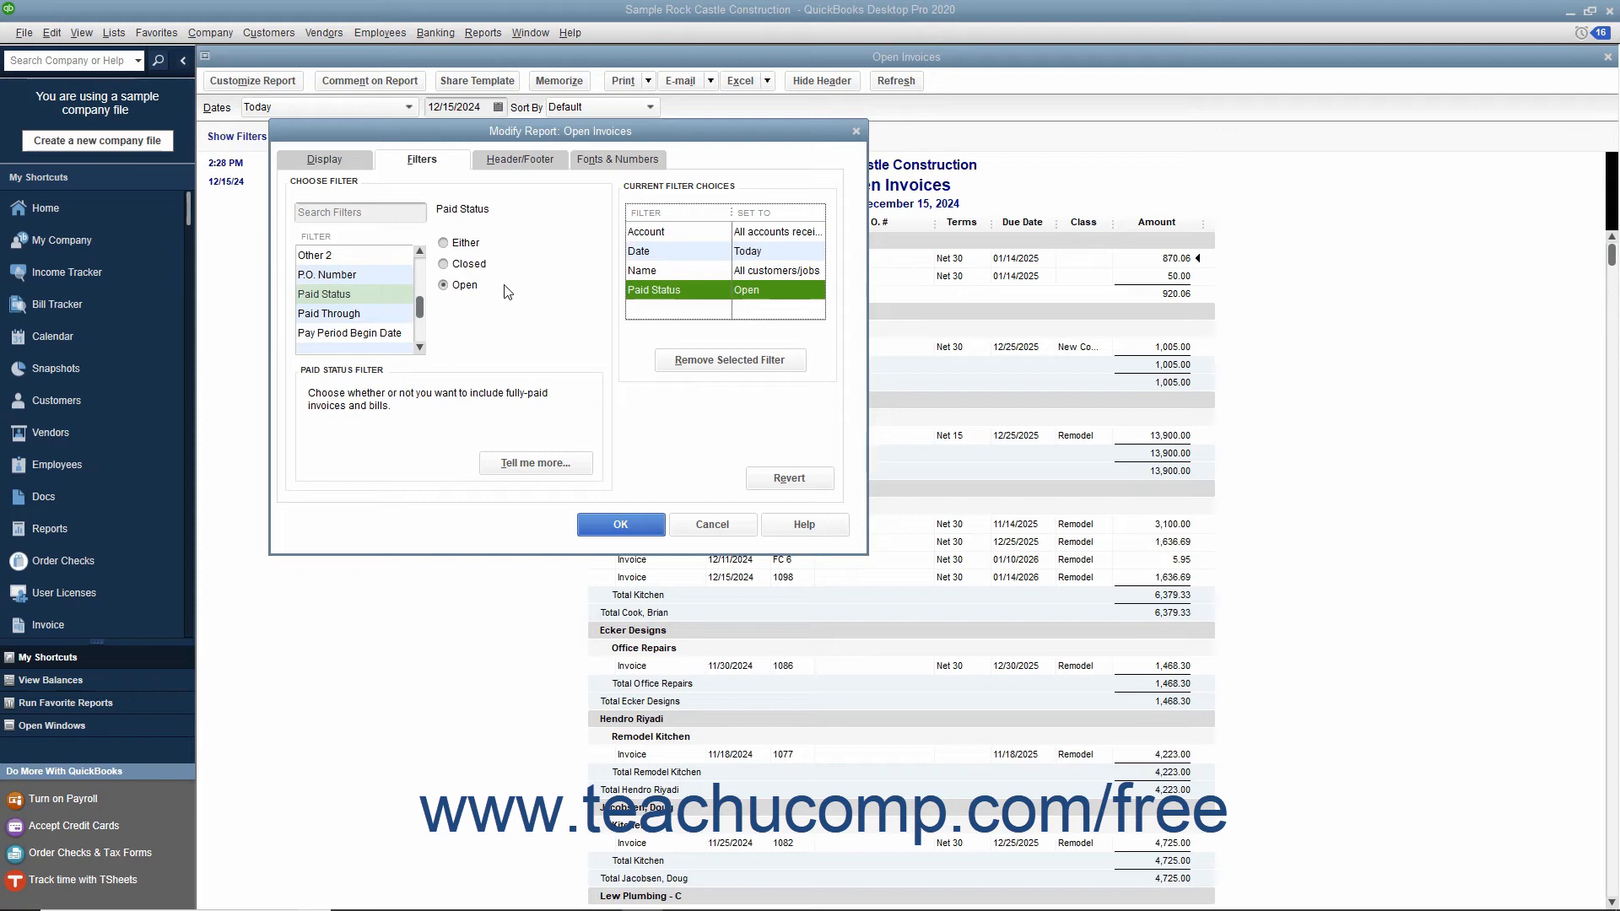
{"action": "left_click", "coordinate": [470, 265]}
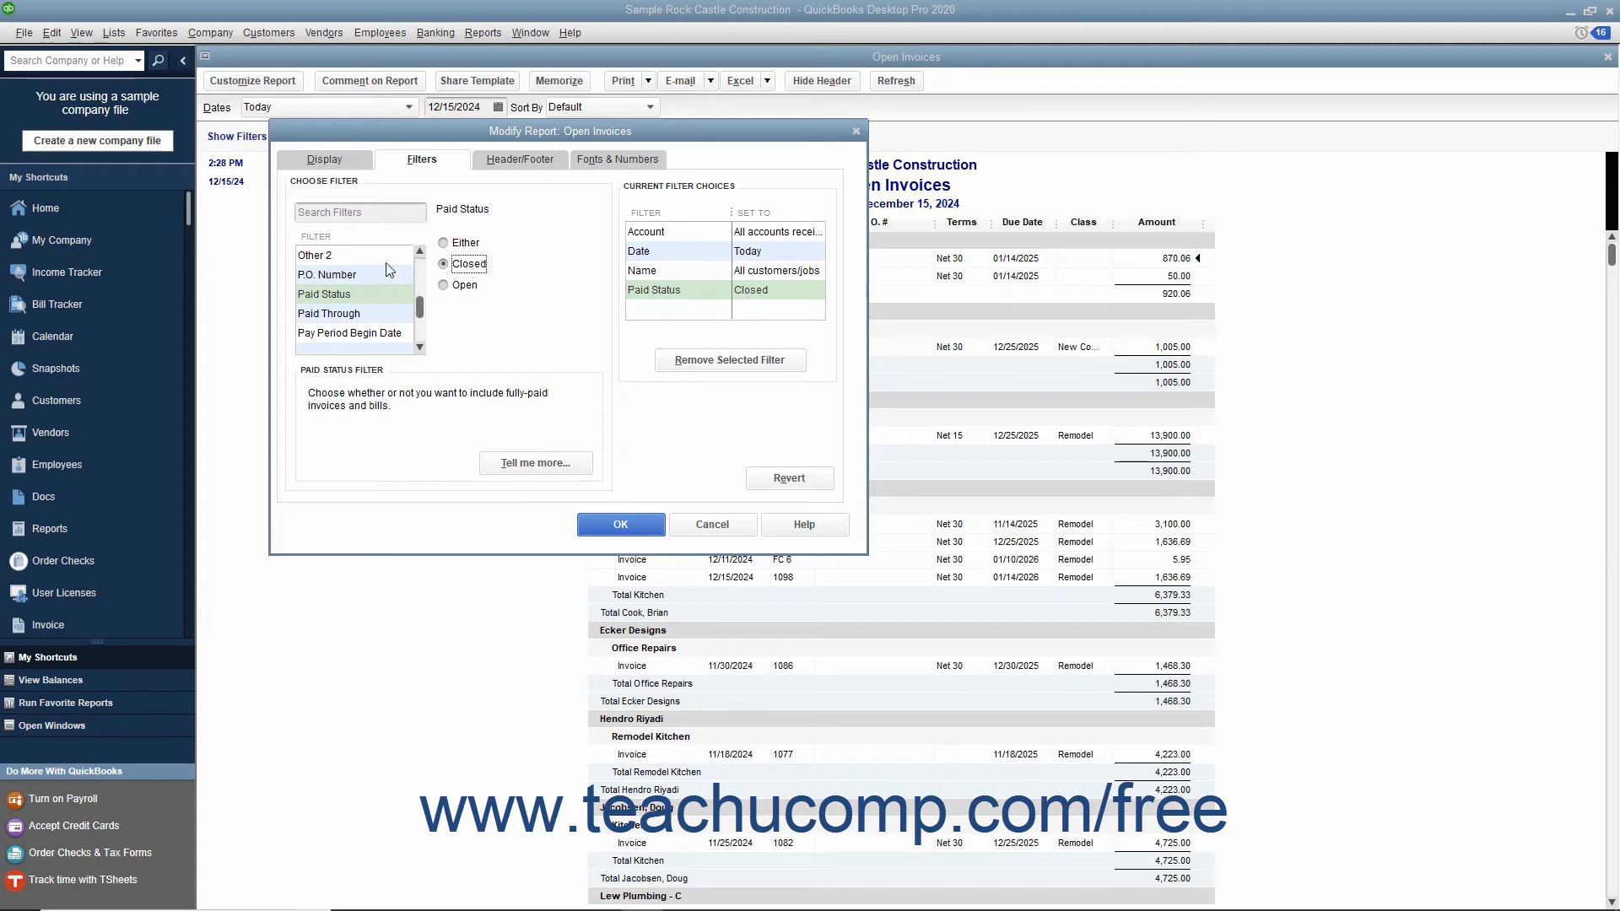
- Add a TransactionType filter set to Invoice and select the existing Name filter in the current filter choices
{"action": "scroll", "coordinate": [364, 308], "scroll_direction": "down", "scroll_amount": 3}
{"action": "left_click", "coordinate": [367, 334]}
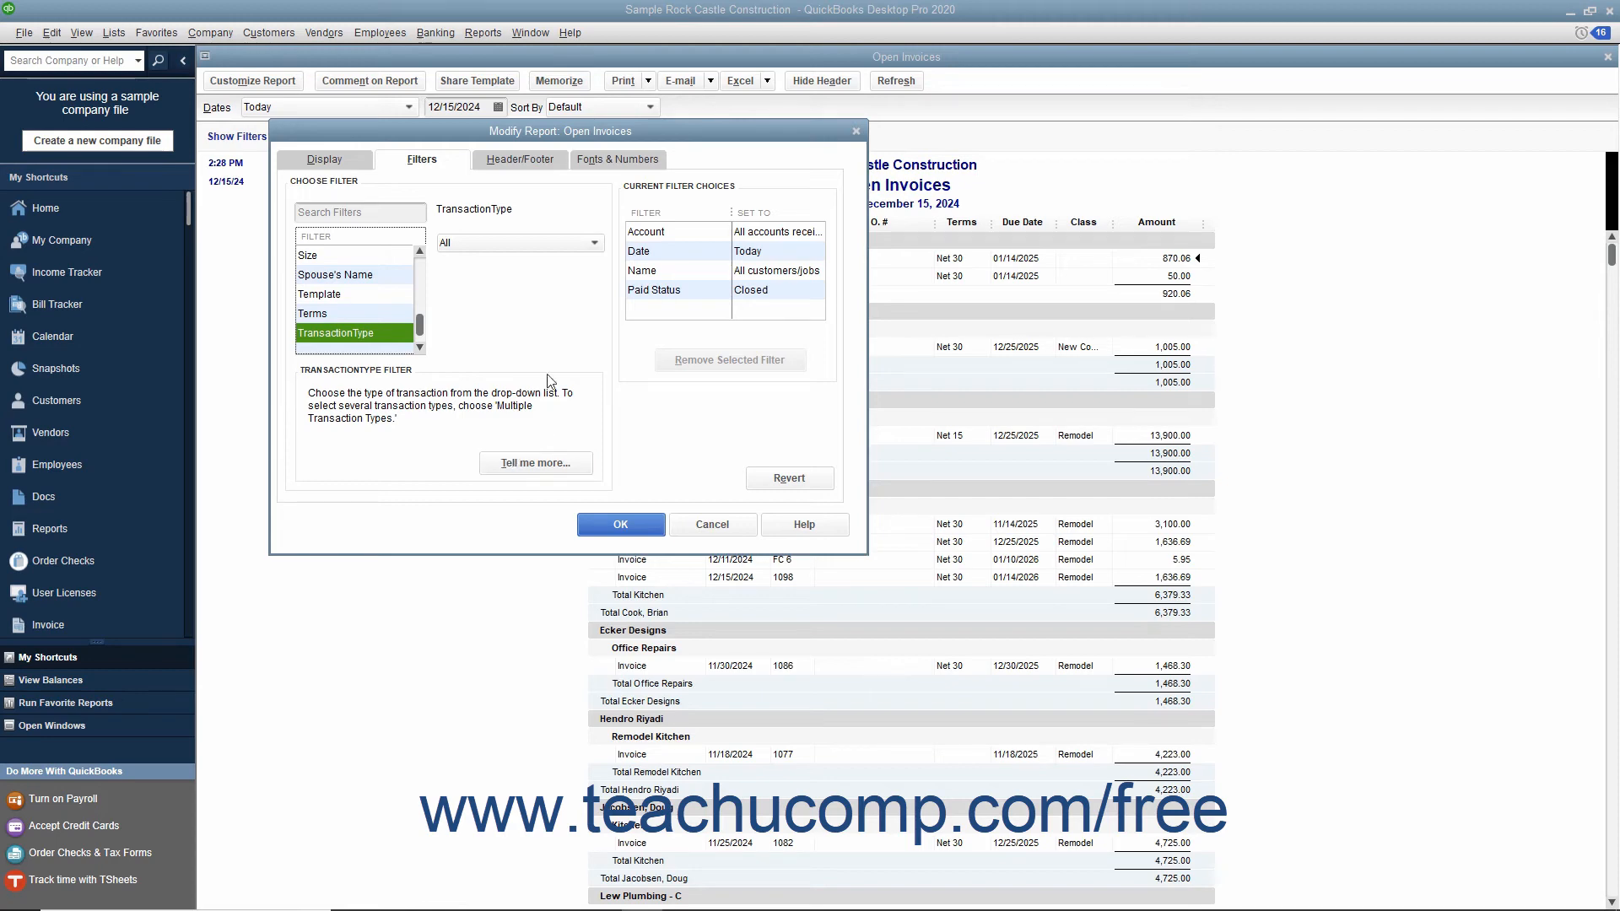
{"action": "left_click", "coordinate": [548, 245]}
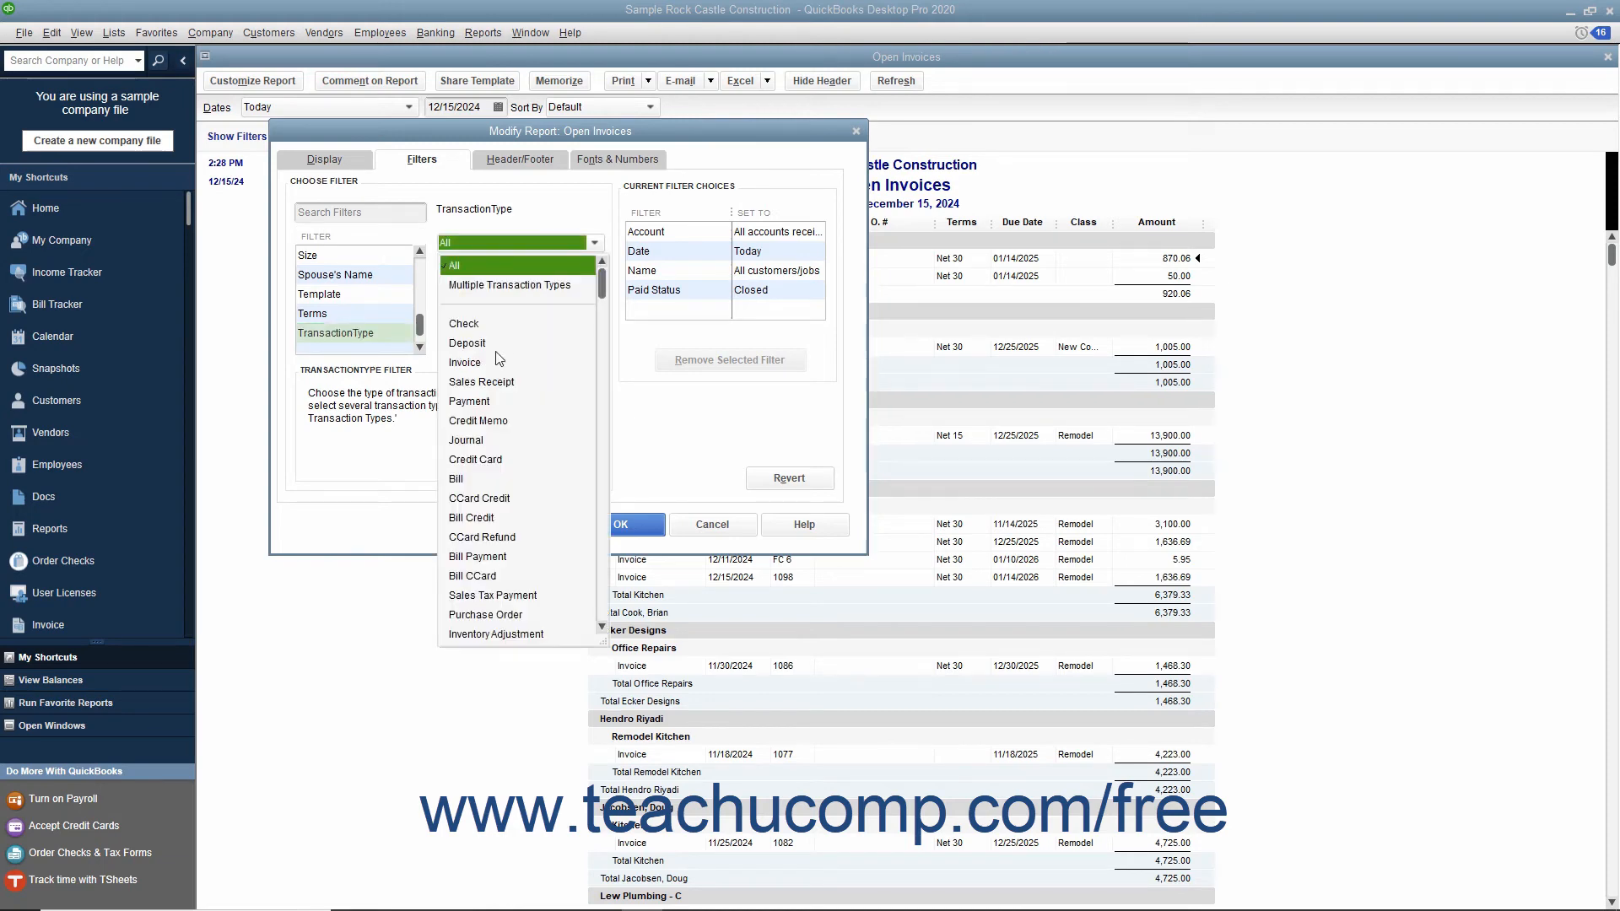
{"action": "left_click", "coordinate": [492, 366]}
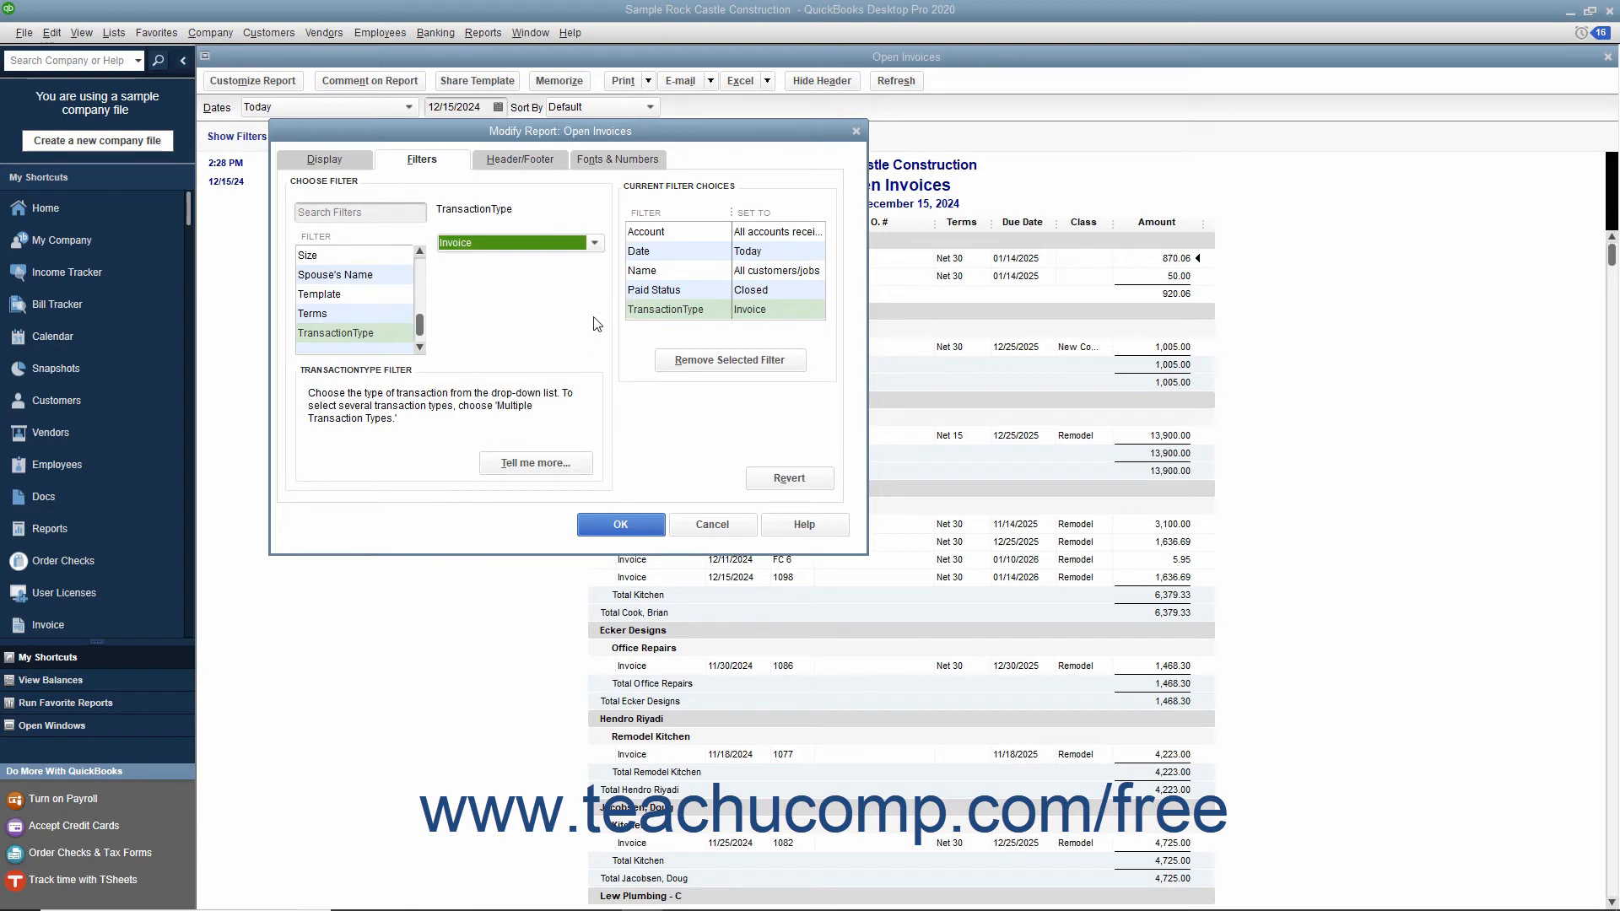
{"action": "left_click", "coordinate": [646, 277]}
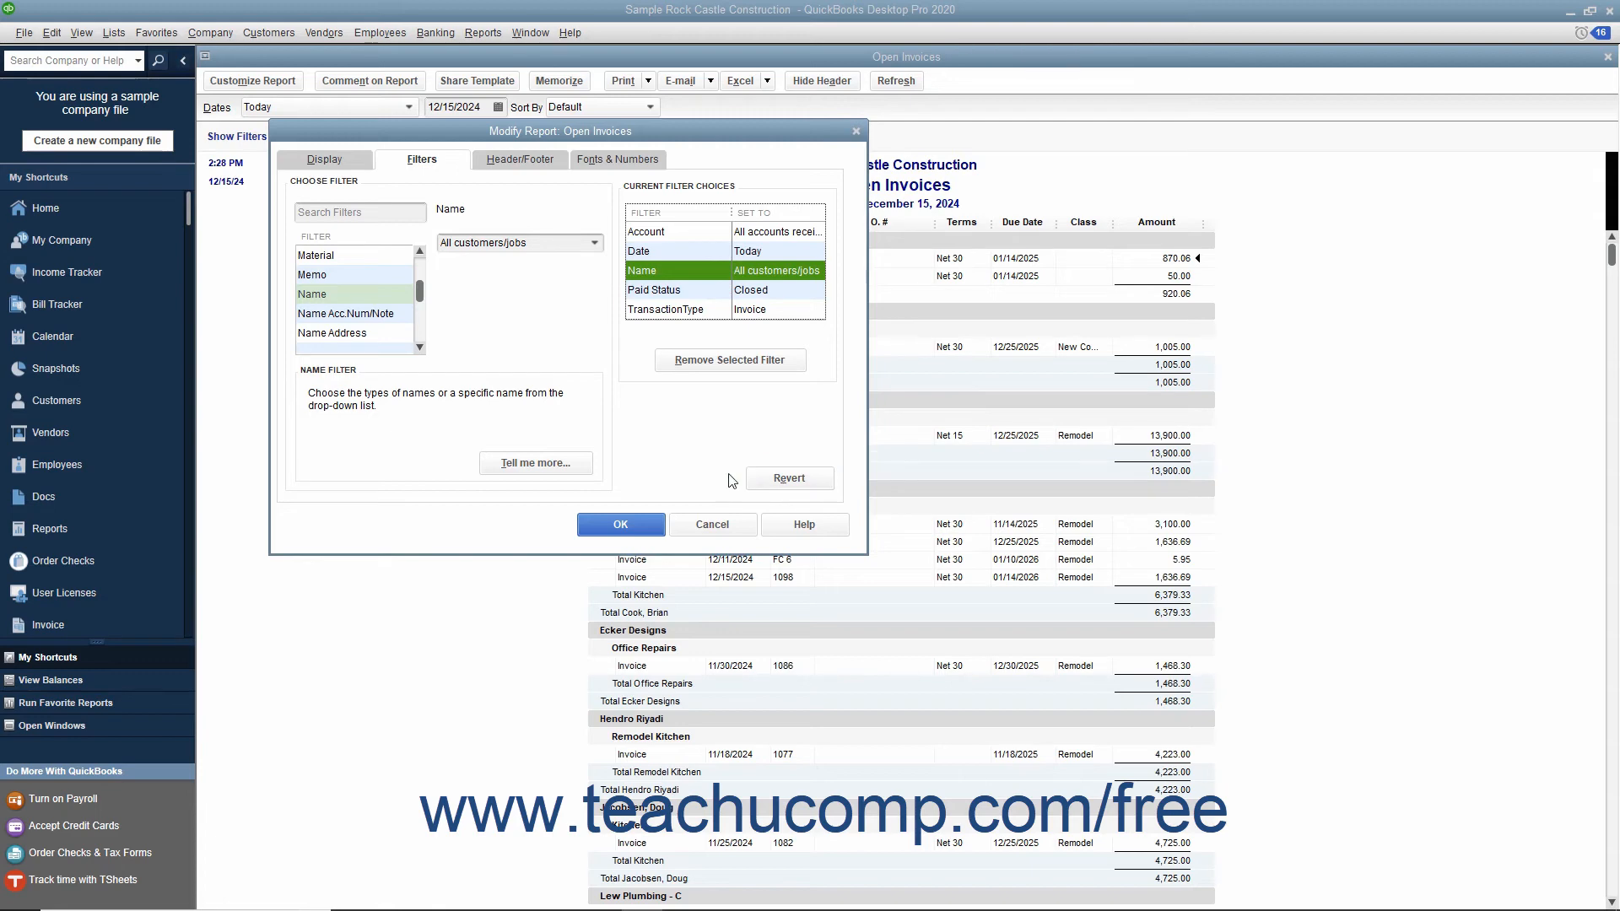
- Change the report title in the header to Closed Invoices and keep the page layout alignment at Standard
{"action": "left_click", "coordinate": [536, 168]}
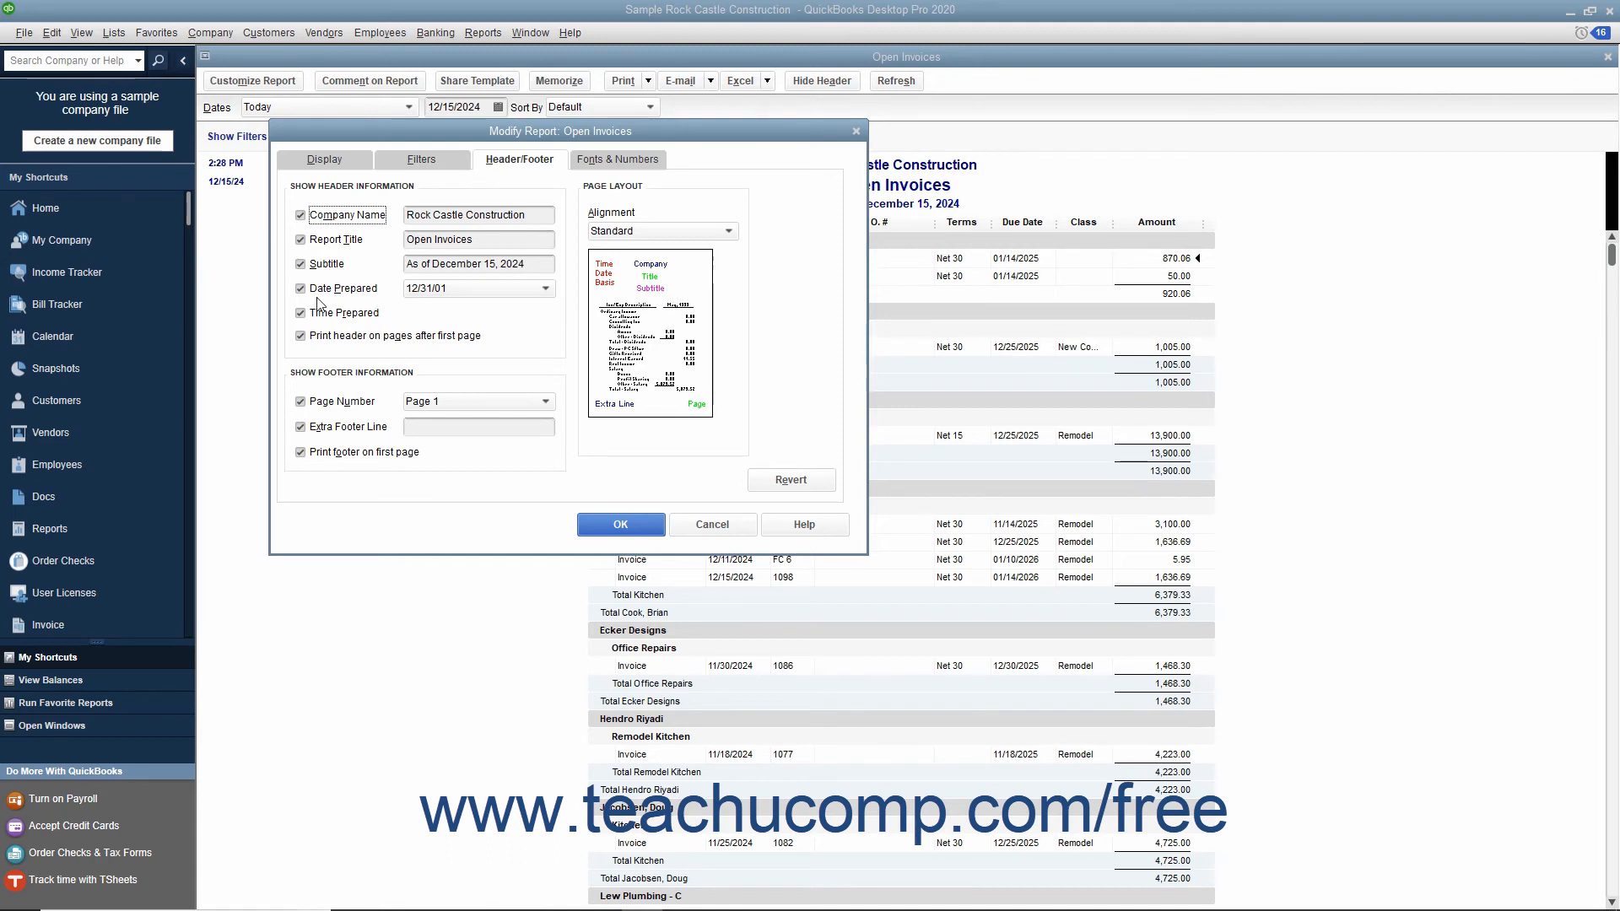
{"action": "left_click", "coordinate": [429, 239]}
{"action": "key", "text": "BackSpace"}
{"action": "key", "text": "BackSpace"}
{"action": "key", "text": "BackSpace"}
{"action": "key", "text": "BackSpace"}
{"action": "type", "text": "Clos"}
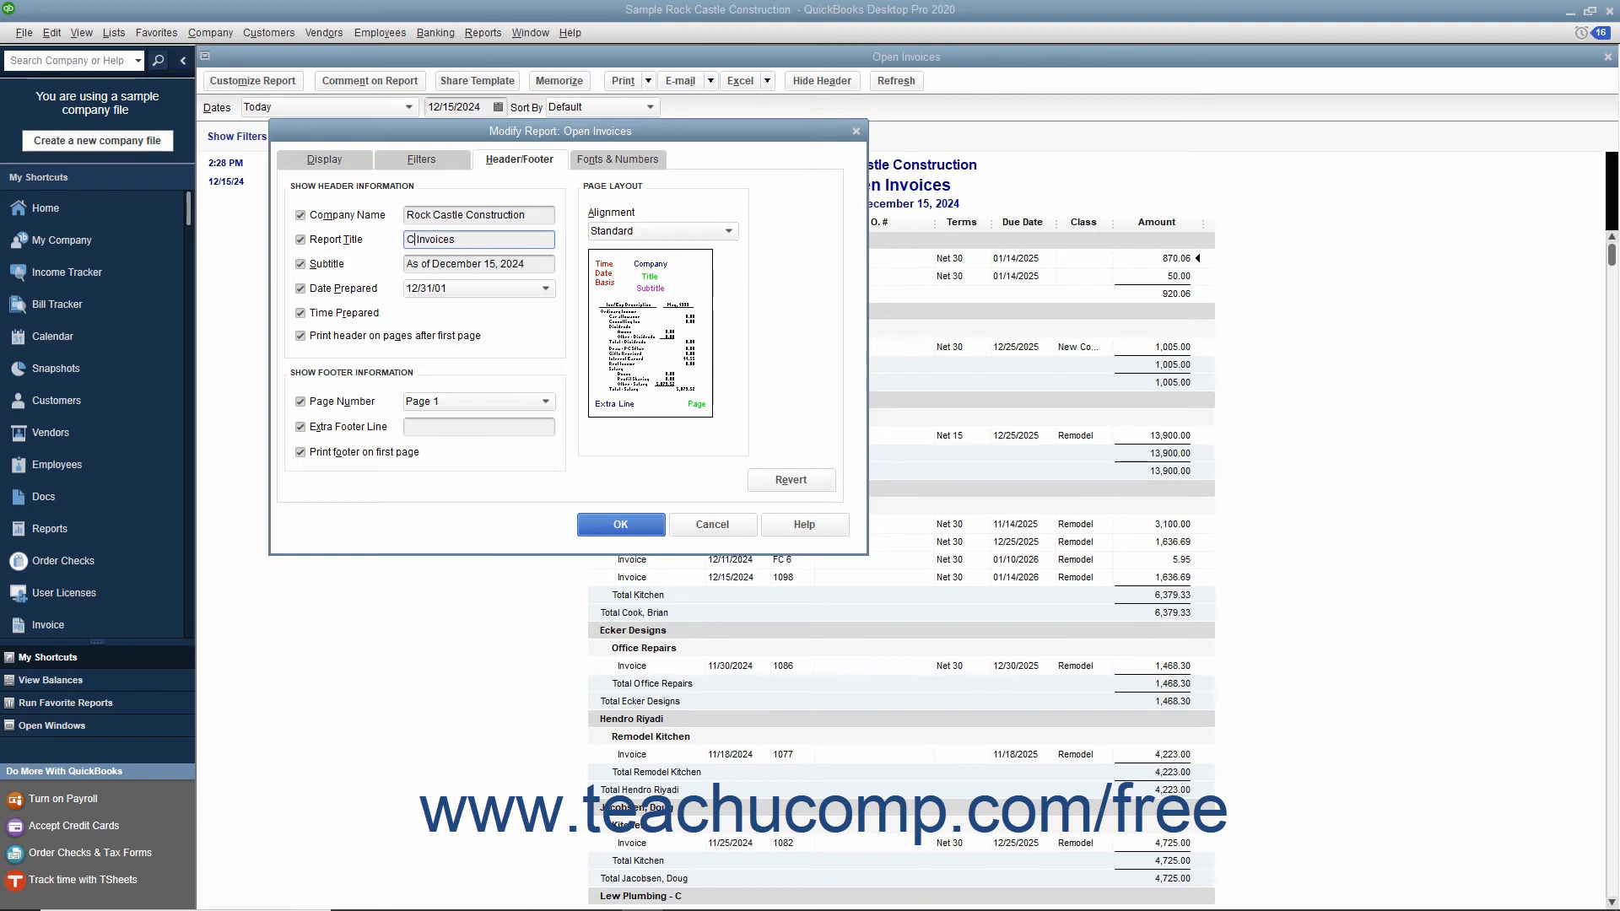
{"action": "type", "text": "ed"}
{"action": "left_click", "coordinate": [649, 233]}
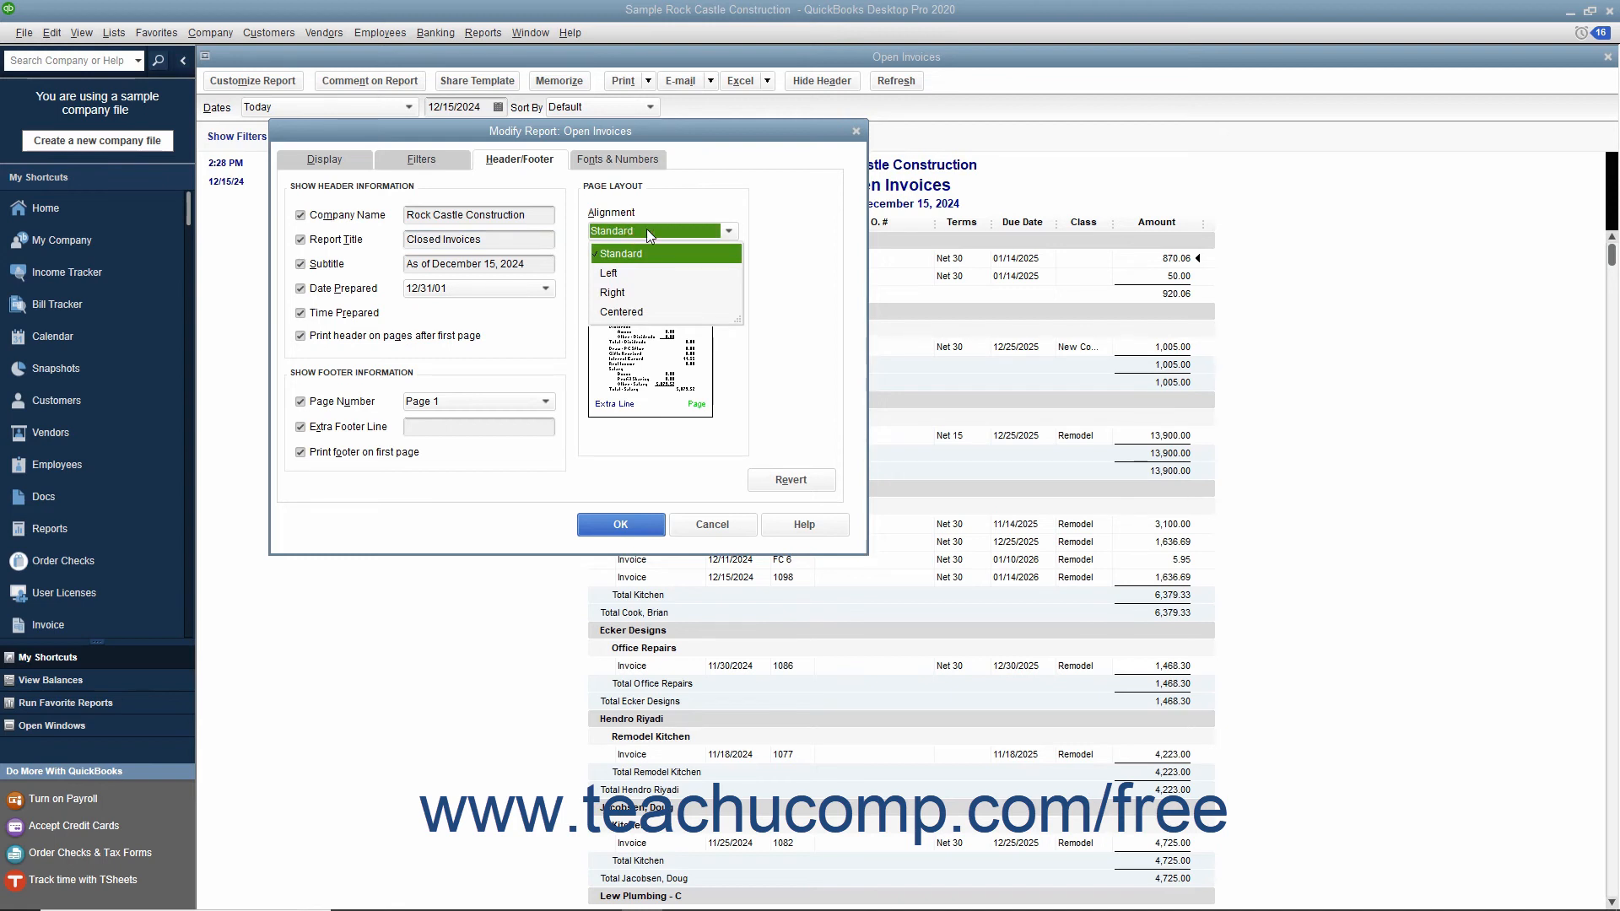
{"action": "left_click", "coordinate": [646, 230]}
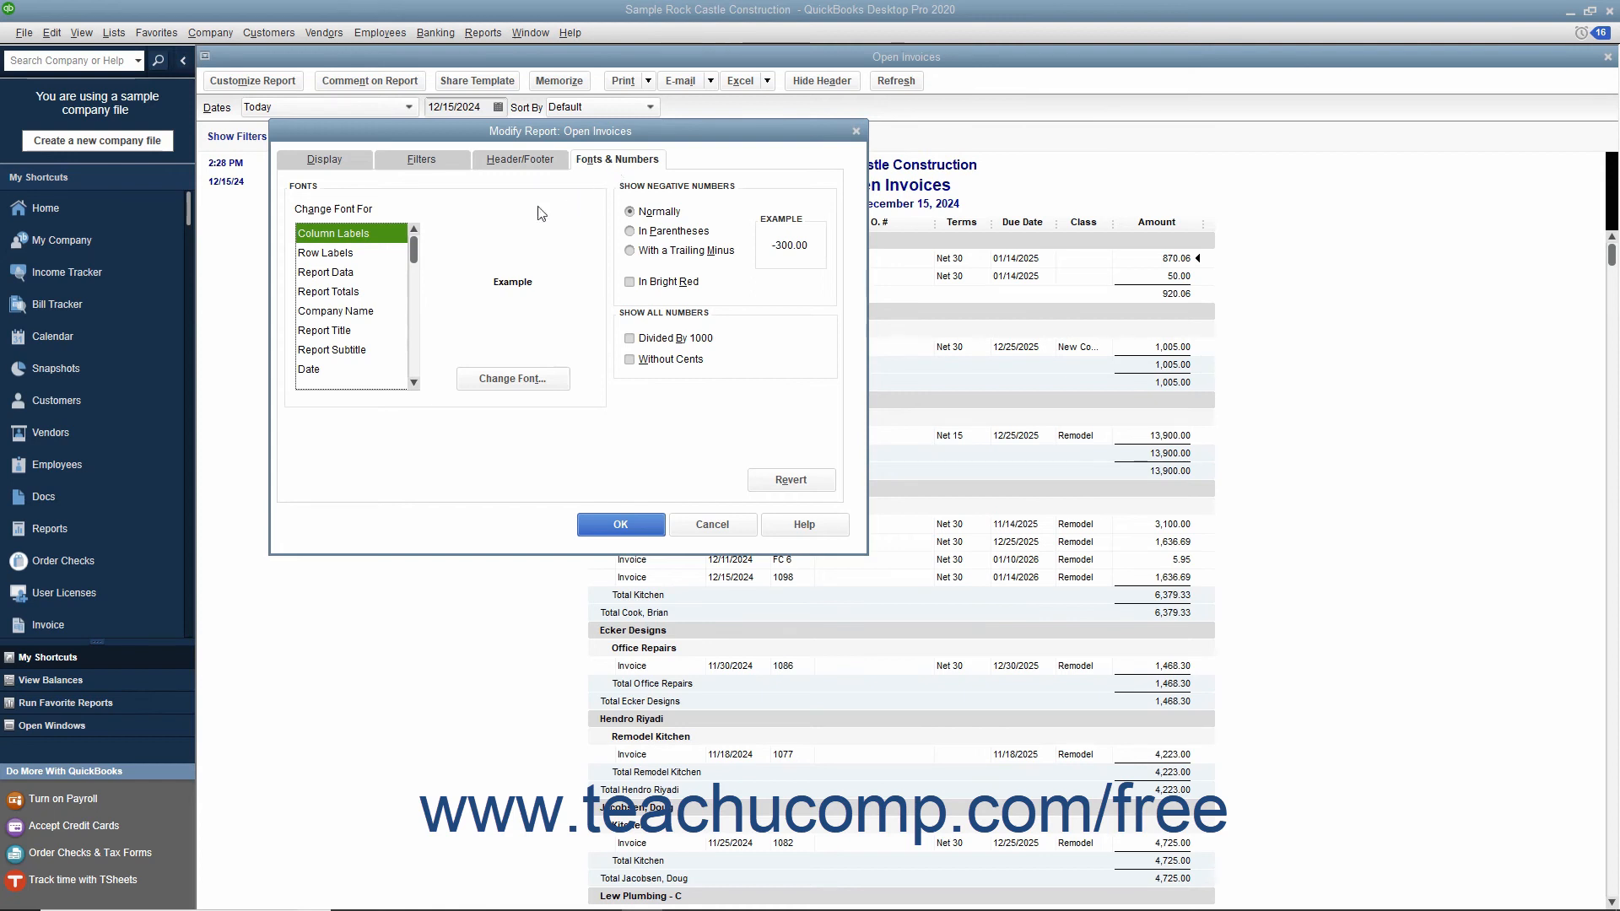
- Set the Report Title font color to Red without changing related fonts, and apply the report modifications
{"action": "left_click", "coordinate": [359, 328]}
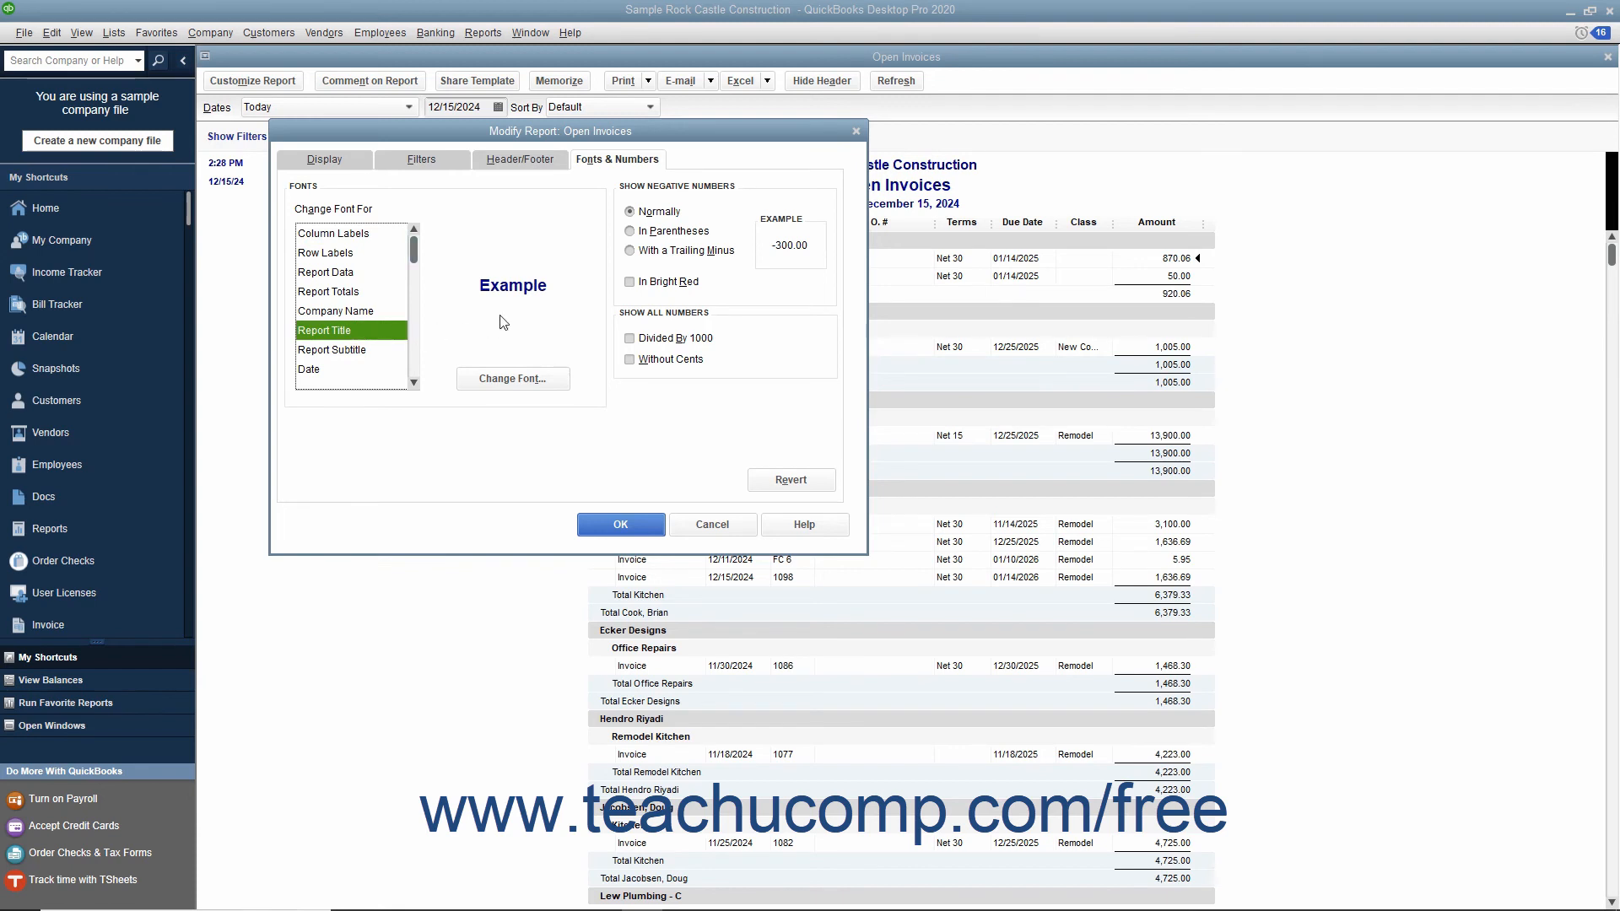
{"action": "left_click", "coordinate": [514, 379]}
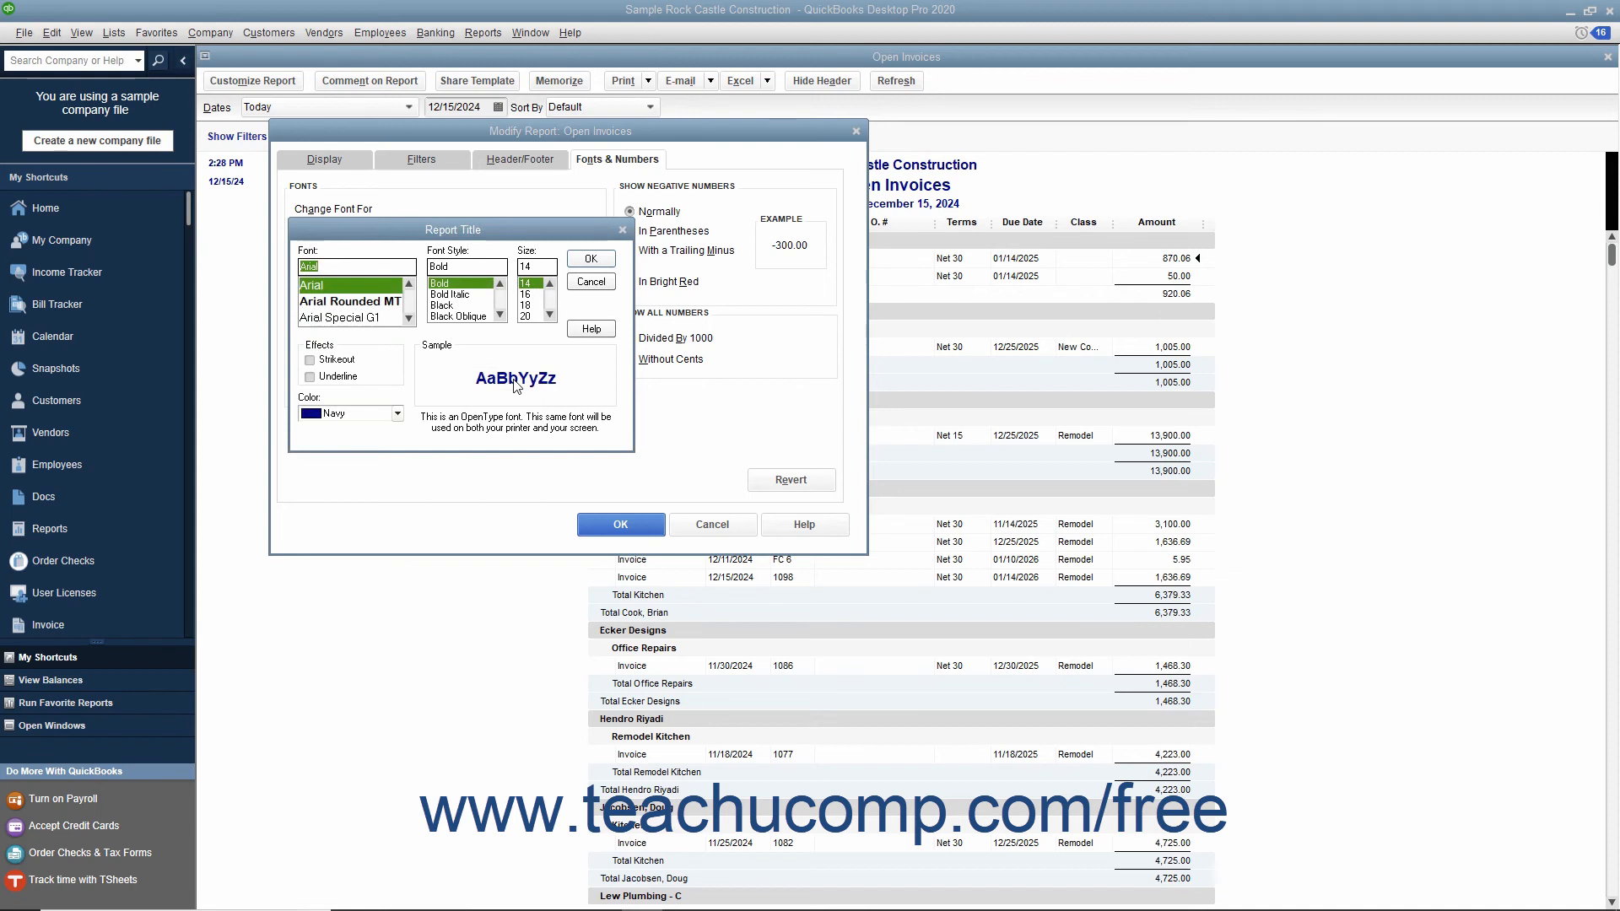
{"action": "left_click", "coordinate": [396, 413]}
{"action": "left_click", "coordinate": [358, 527]}
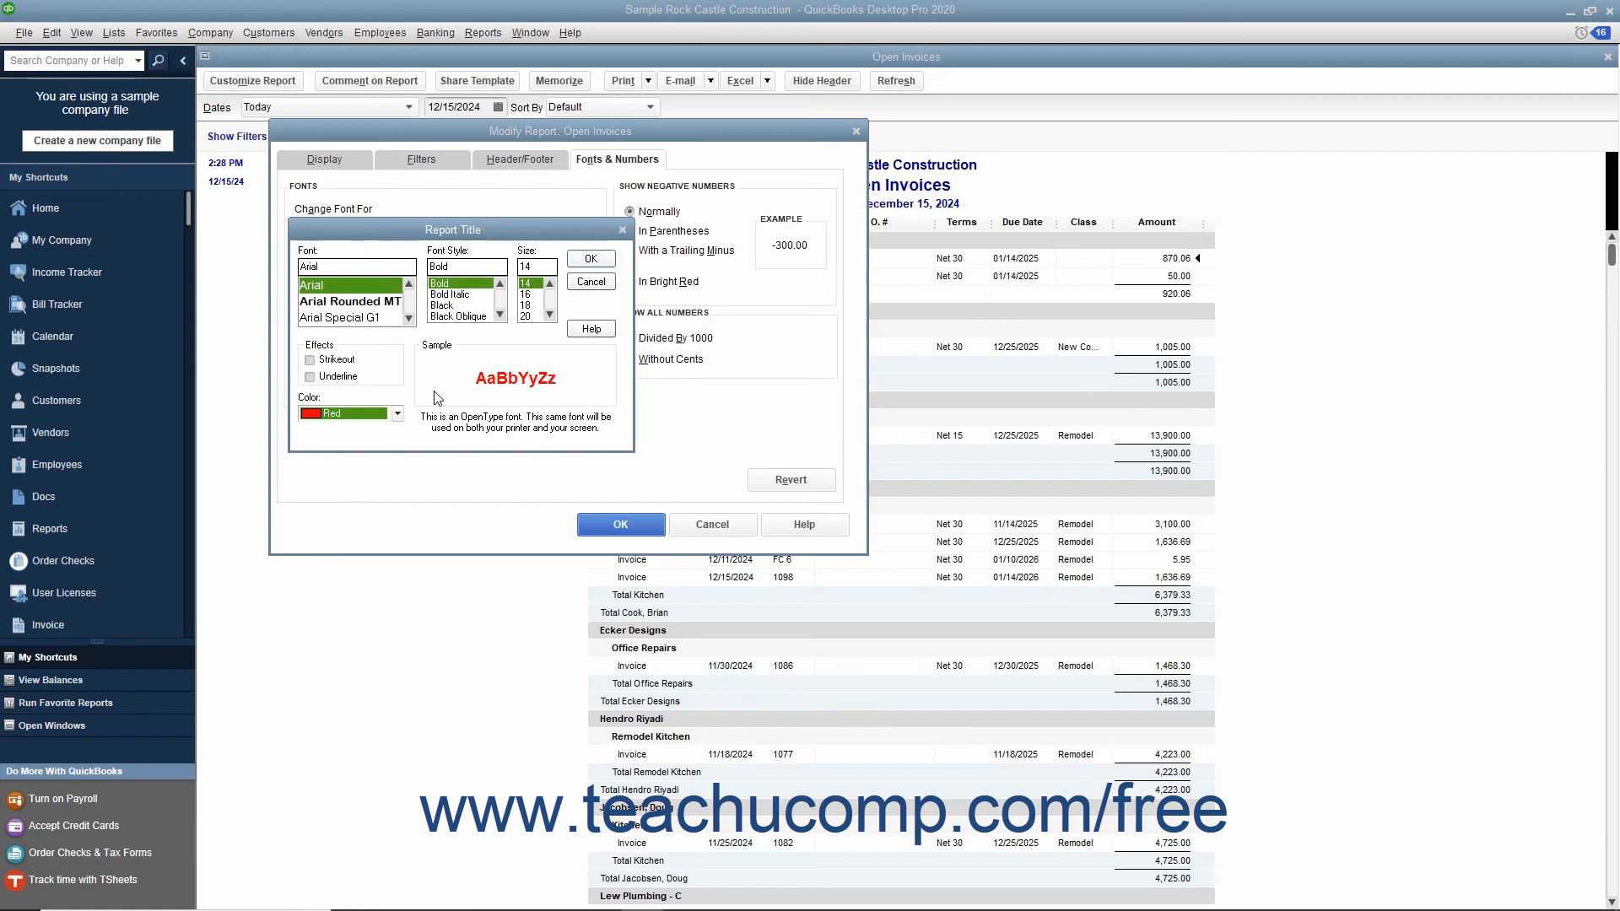
{"action": "left_click", "coordinate": [587, 260]}
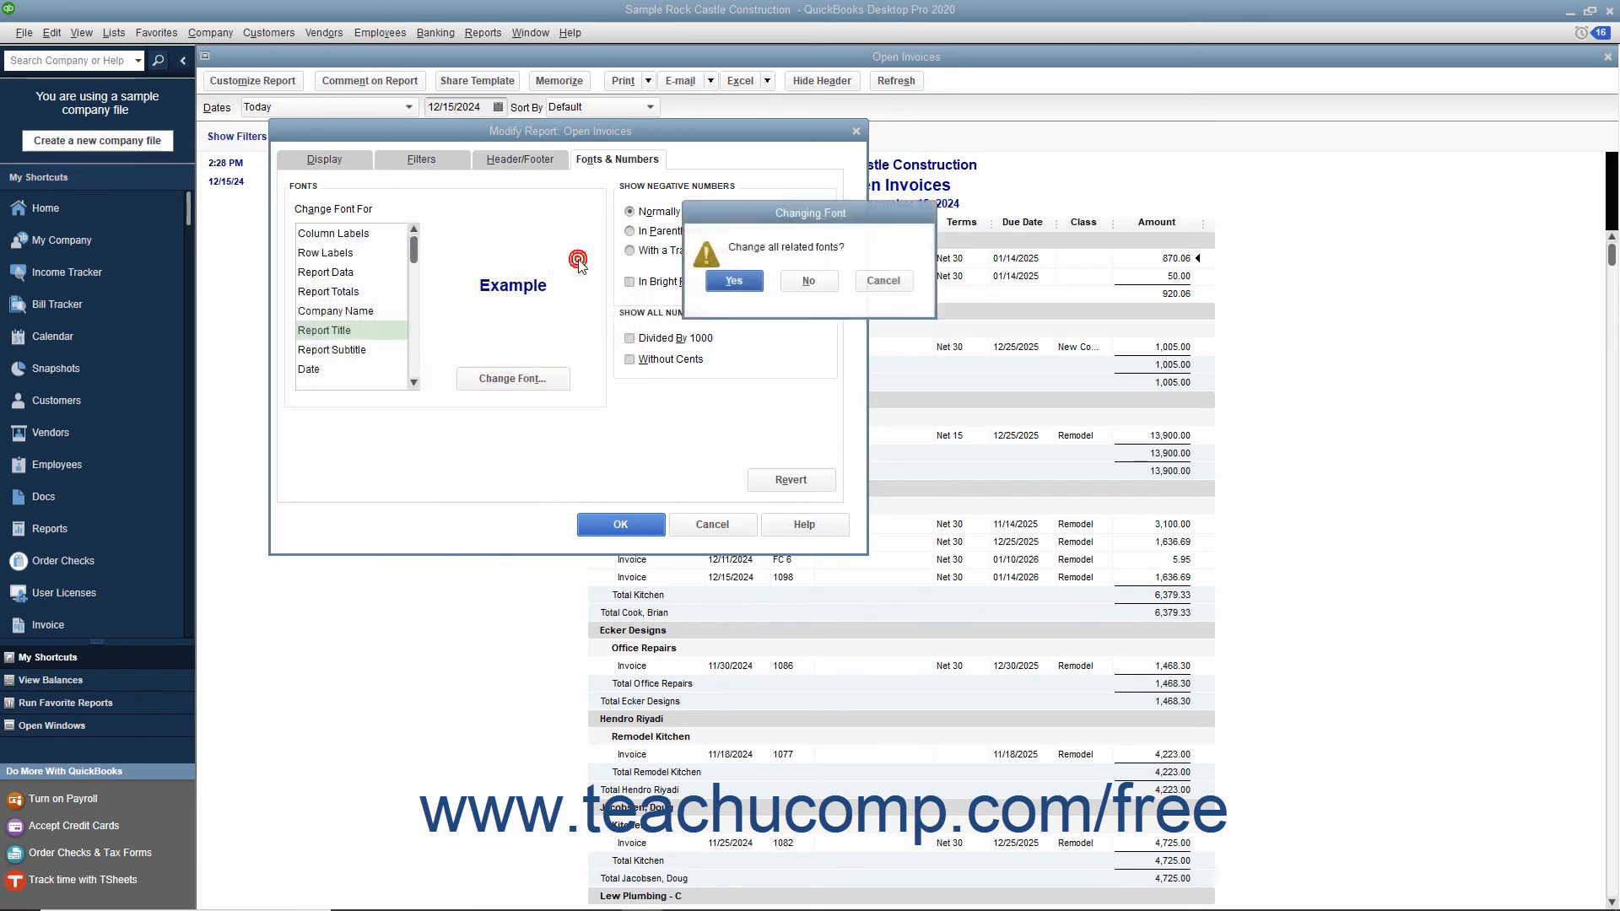
{"action": "left_click", "coordinate": [807, 282]}
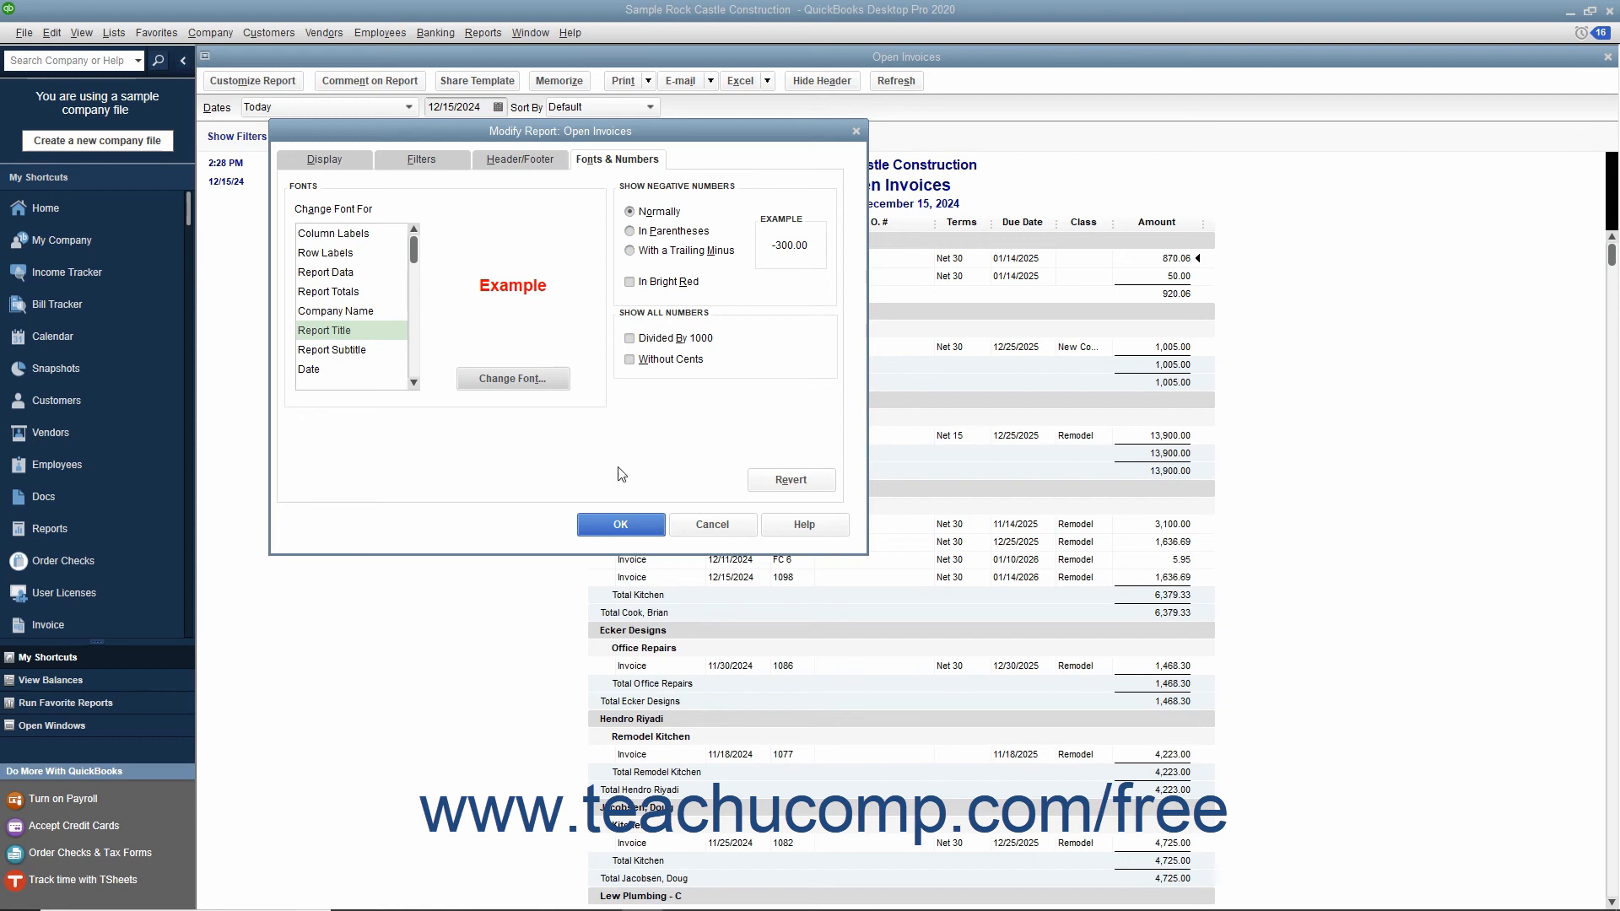
{"action": "left_click", "coordinate": [620, 525]}
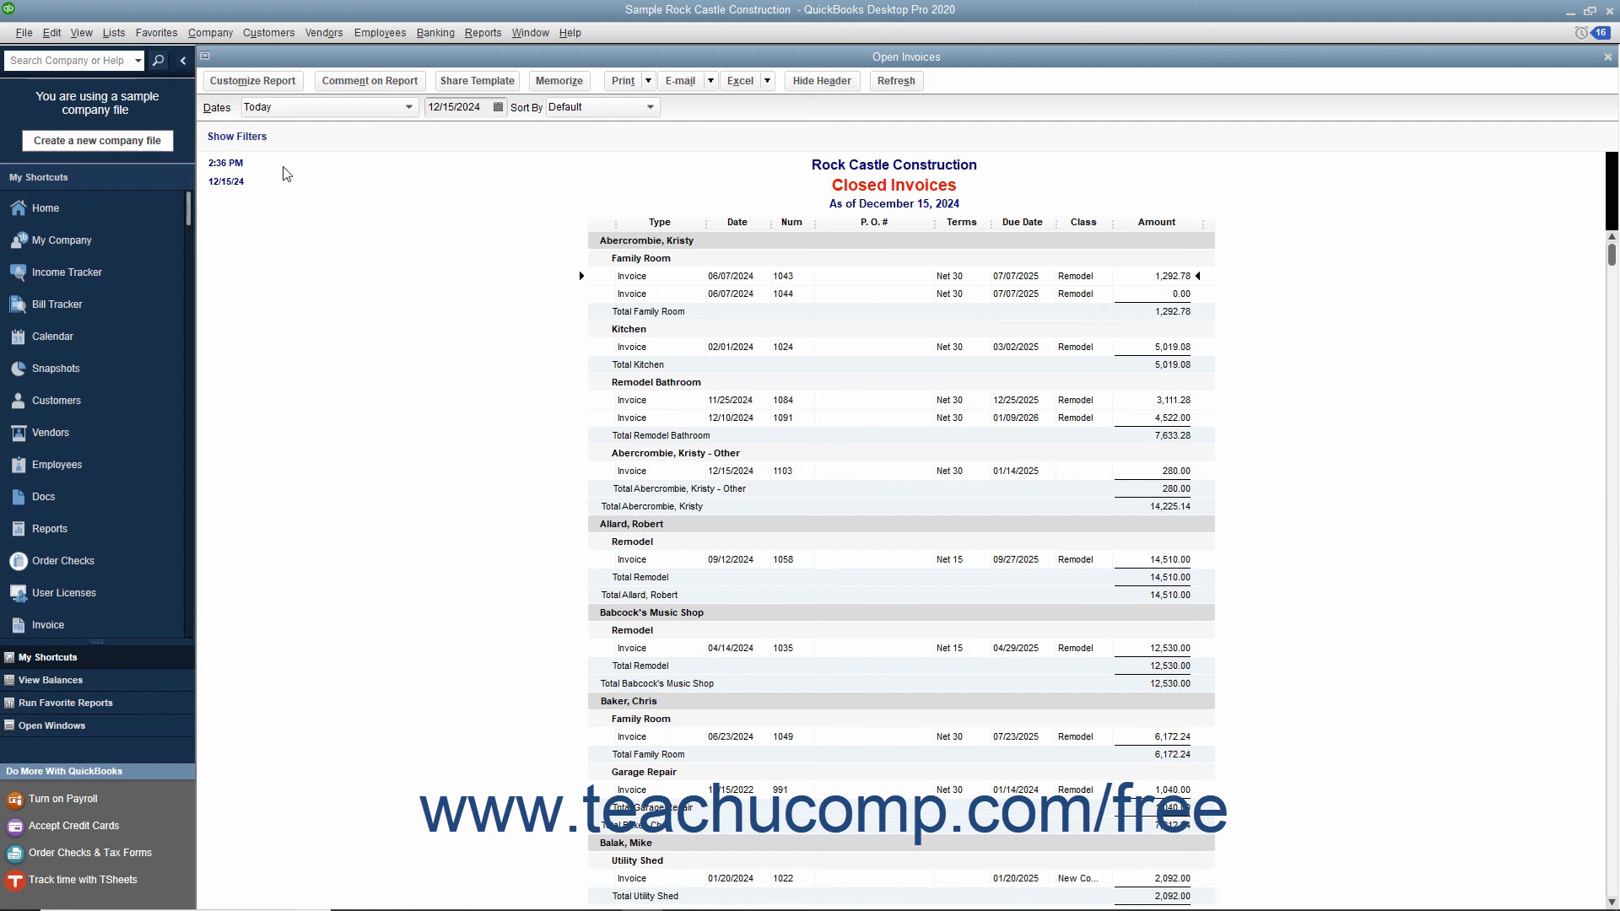
- Show the report's applied filters, view the Account filter's settings without changing them, and hide the filters again
{"action": "left_click", "coordinate": [245, 137]}
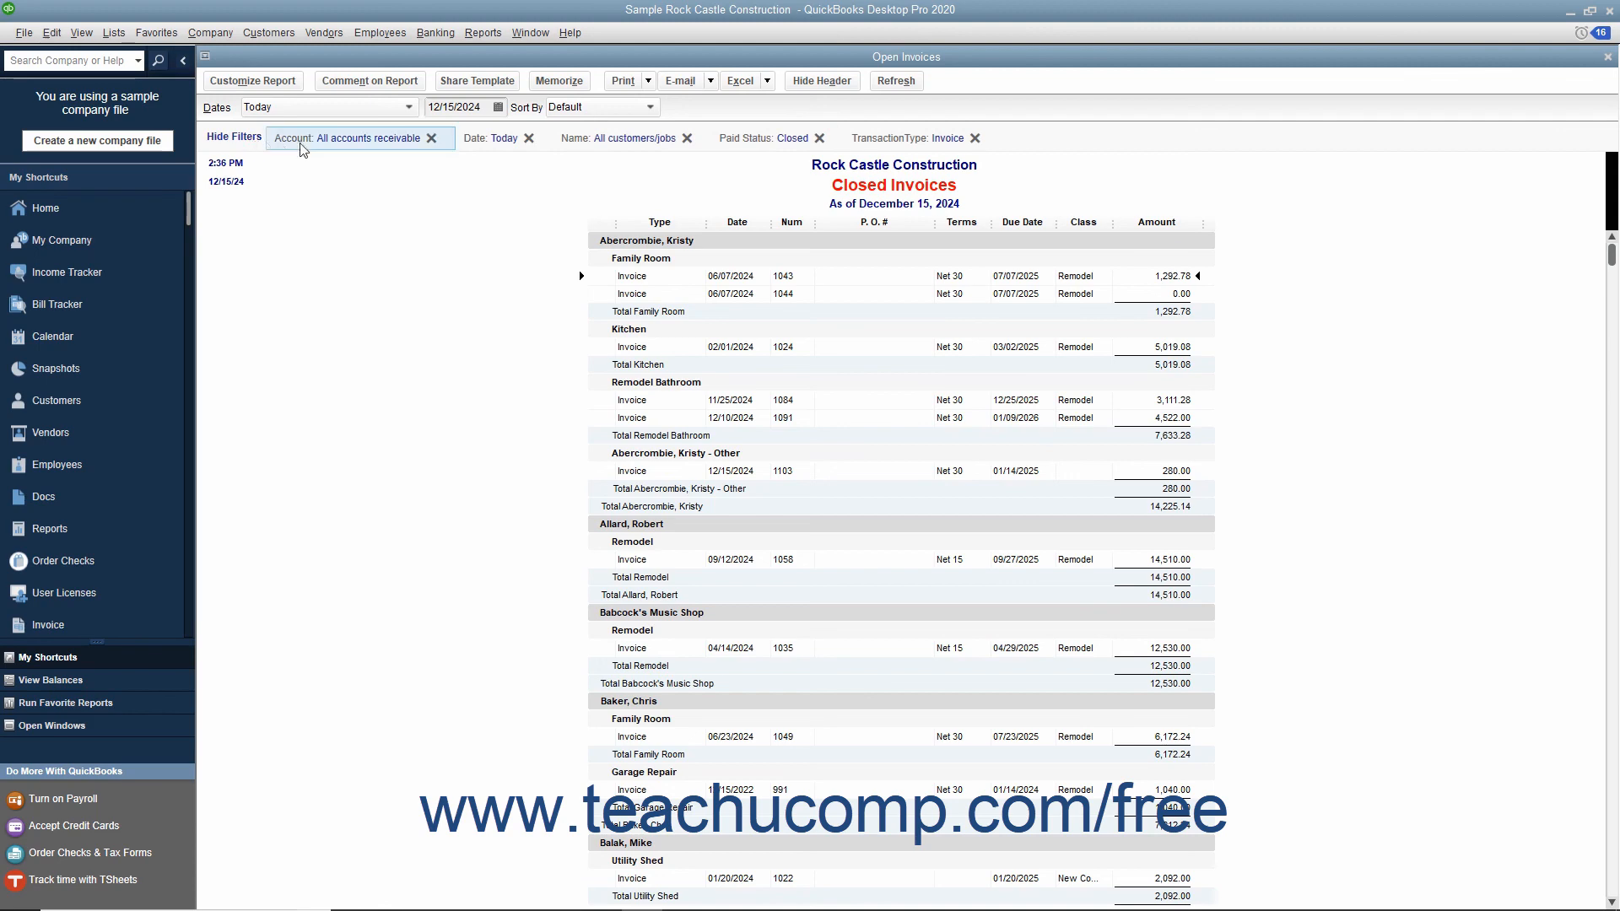
{"action": "left_click", "coordinate": [327, 140]}
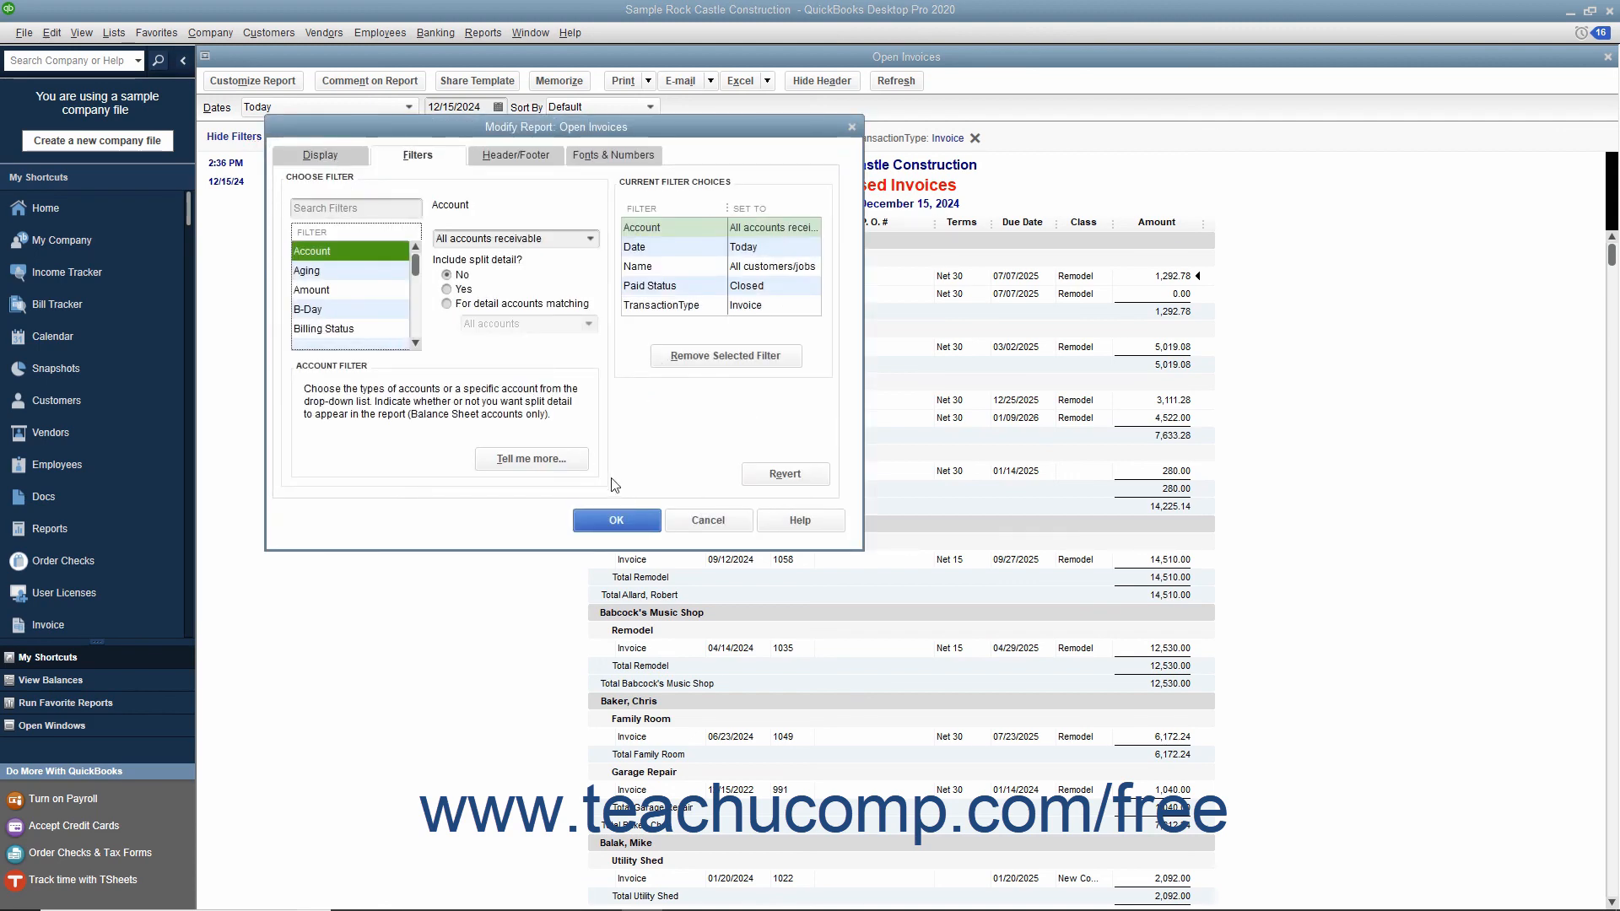
{"action": "left_click", "coordinate": [621, 519]}
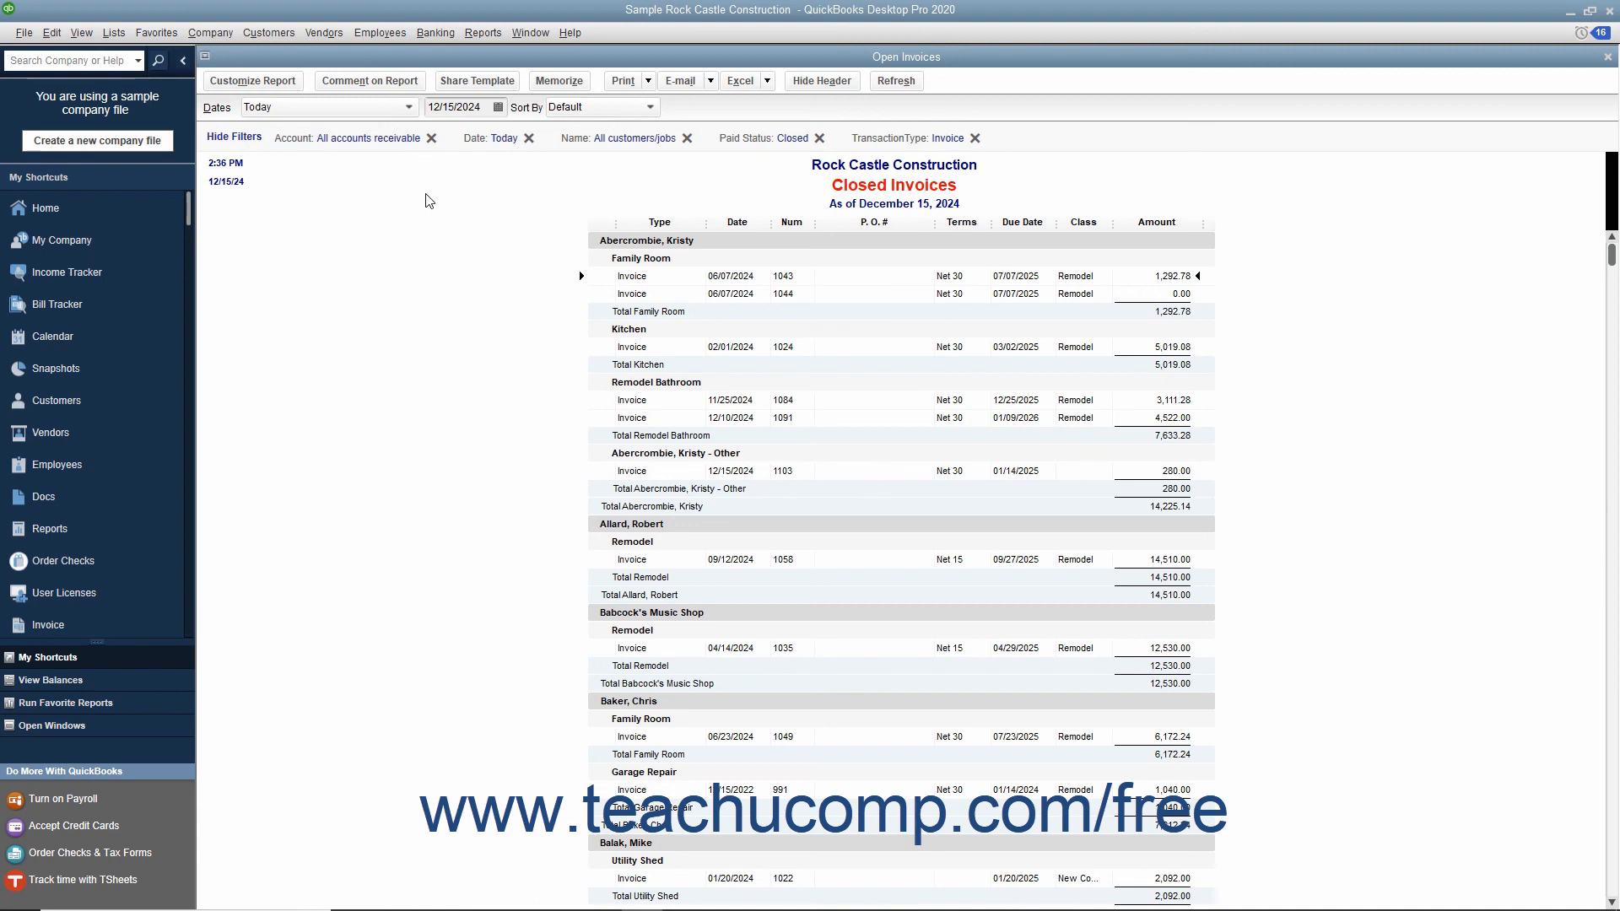
{"action": "left_click", "coordinate": [235, 143]}
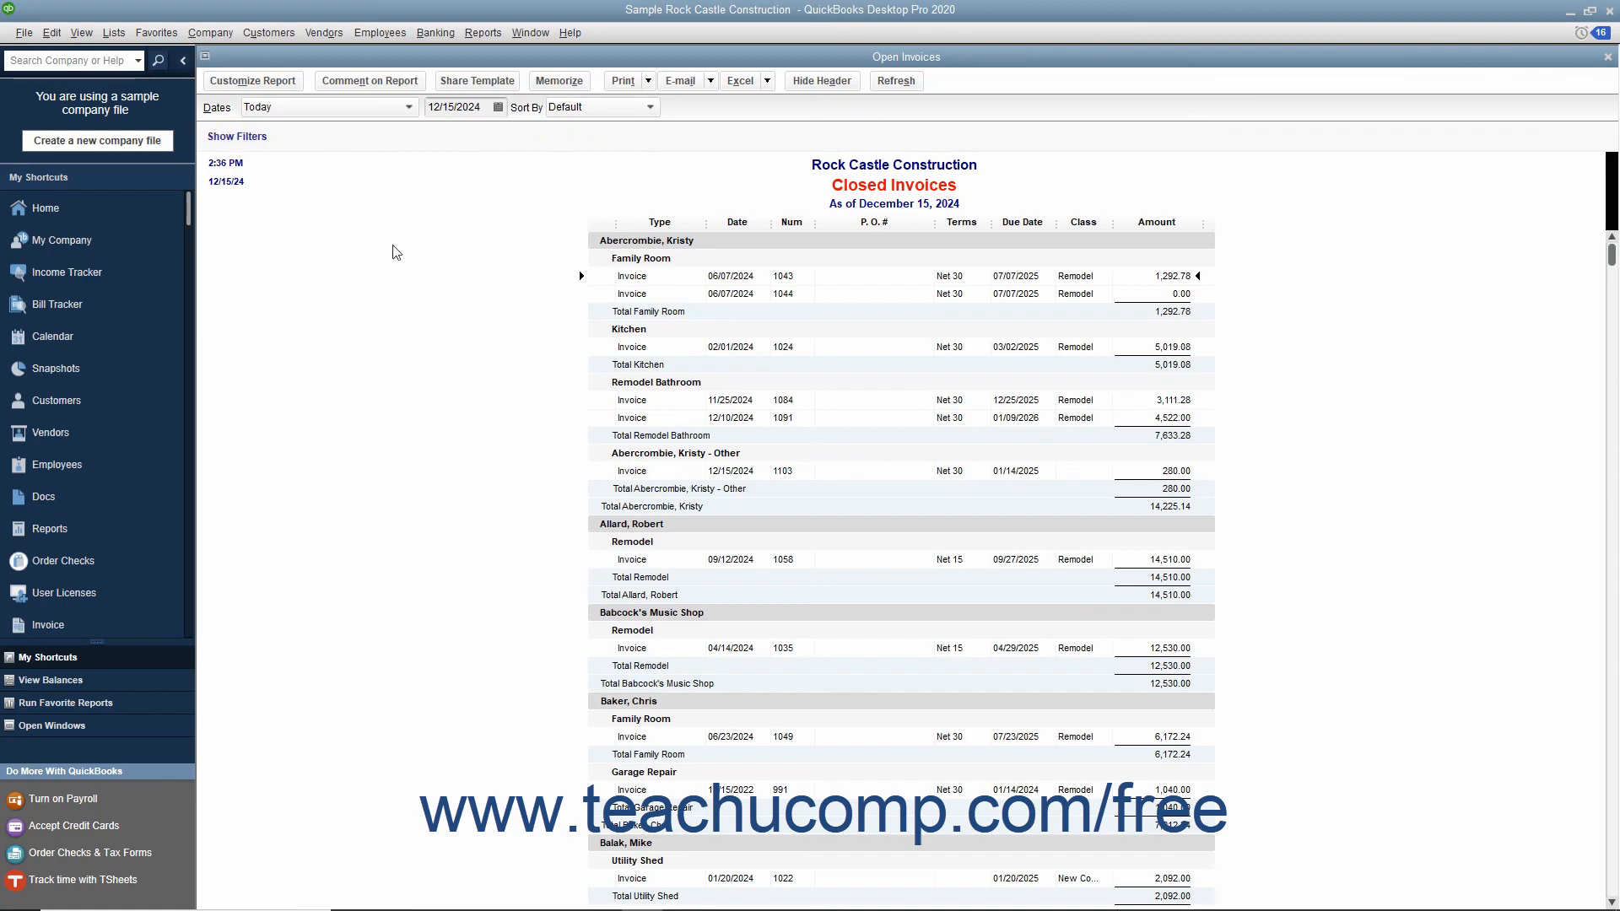